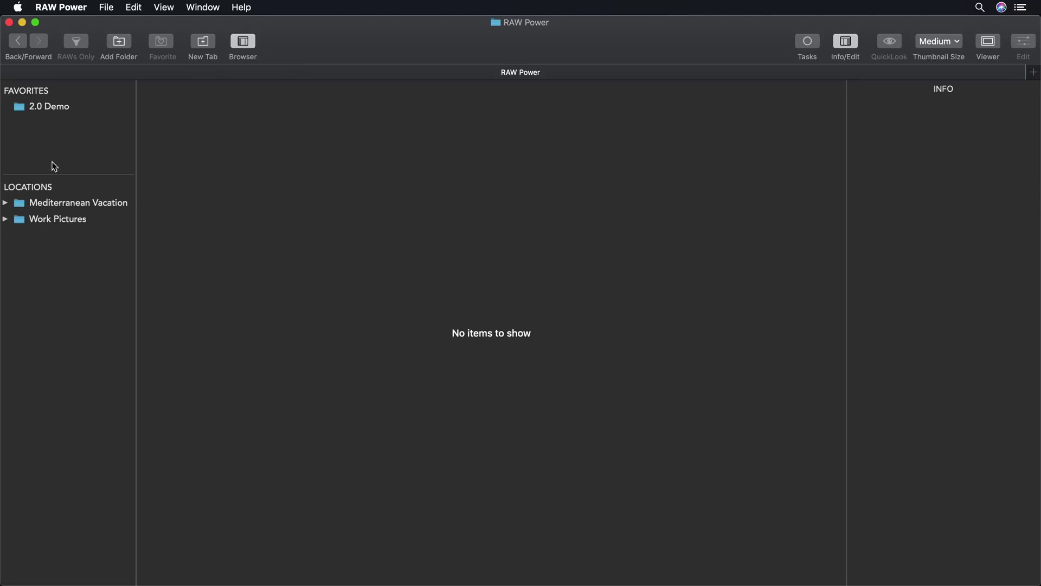
- Add the Family folder to Locations and expand Family and Kids to reveal Soccer
{"action": "left_click", "coordinate": [125, 45]}
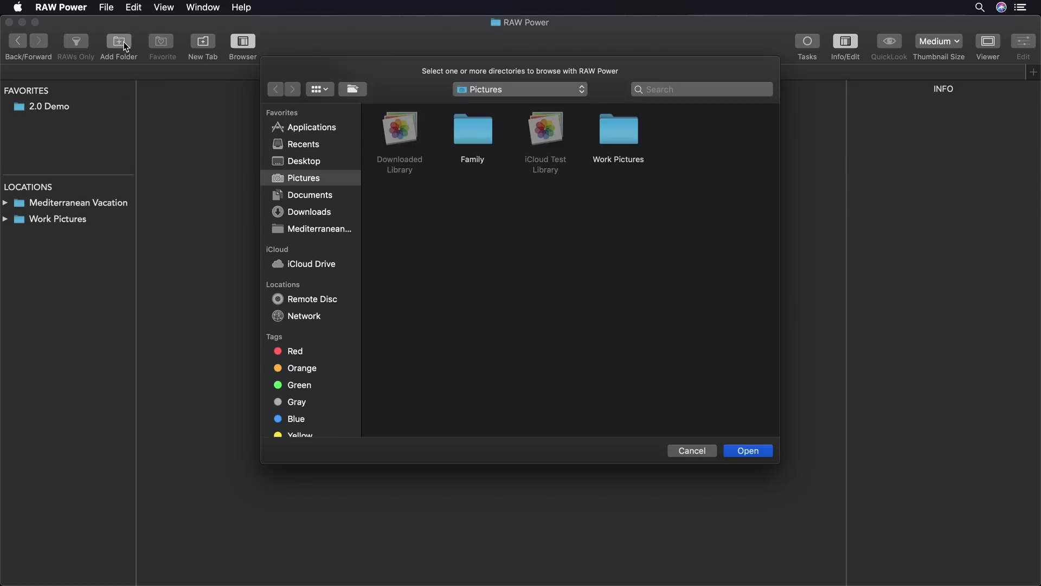
{"action": "left_click", "coordinate": [467, 130]}
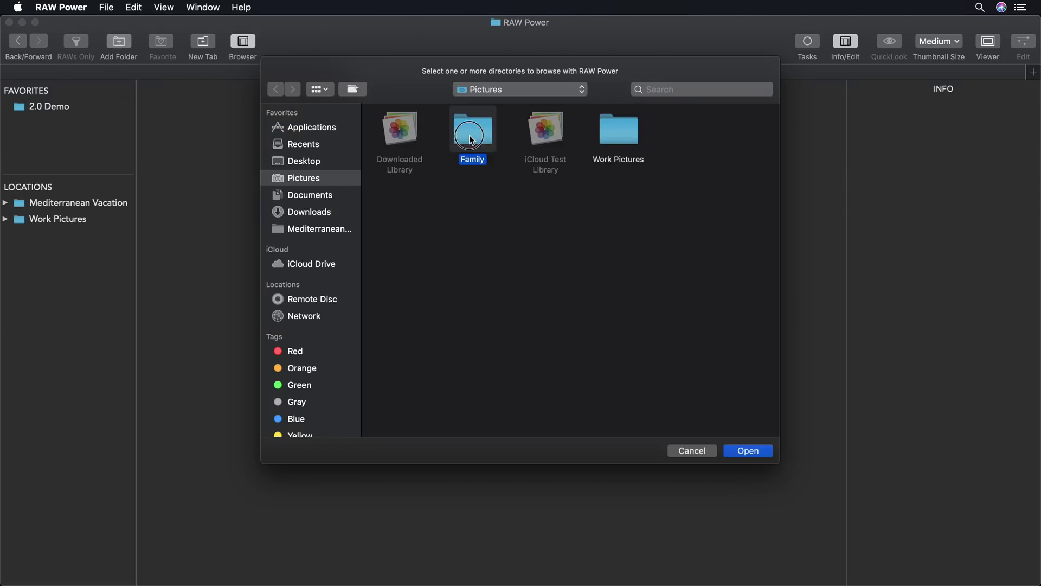
{"action": "left_click", "coordinate": [732, 453]}
{"action": "left_click", "coordinate": [6, 236]}
{"action": "left_click", "coordinate": [15, 251]}
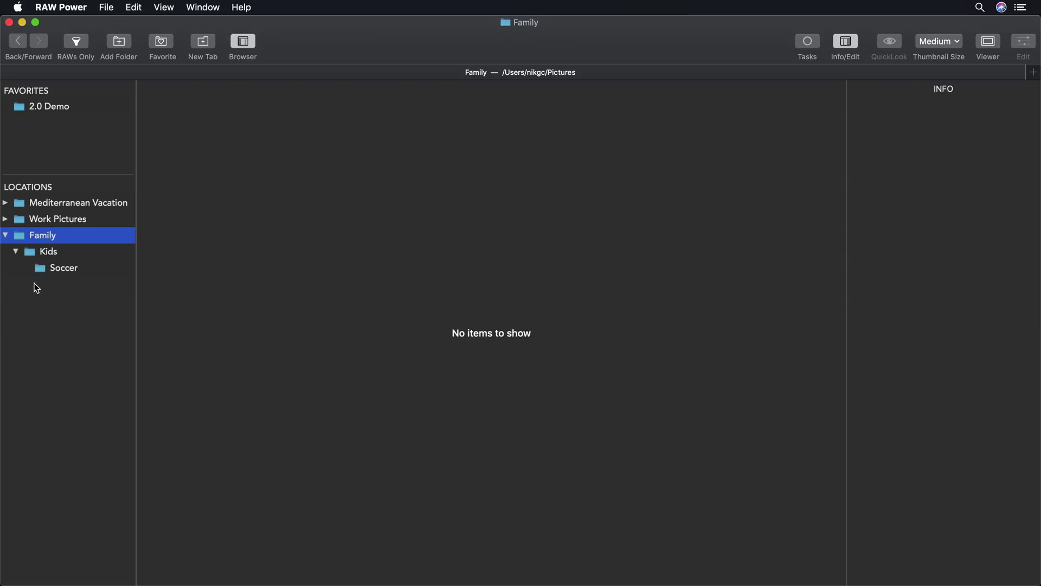
- Put Soccer in Favorites, then open Day 1 - Rome under Mediterranean Vacation
{"action": "left_click_drag", "start_coordinate": [39, 269], "coordinate": [30, 137]}
{"action": "left_click", "coordinate": [6, 203]}
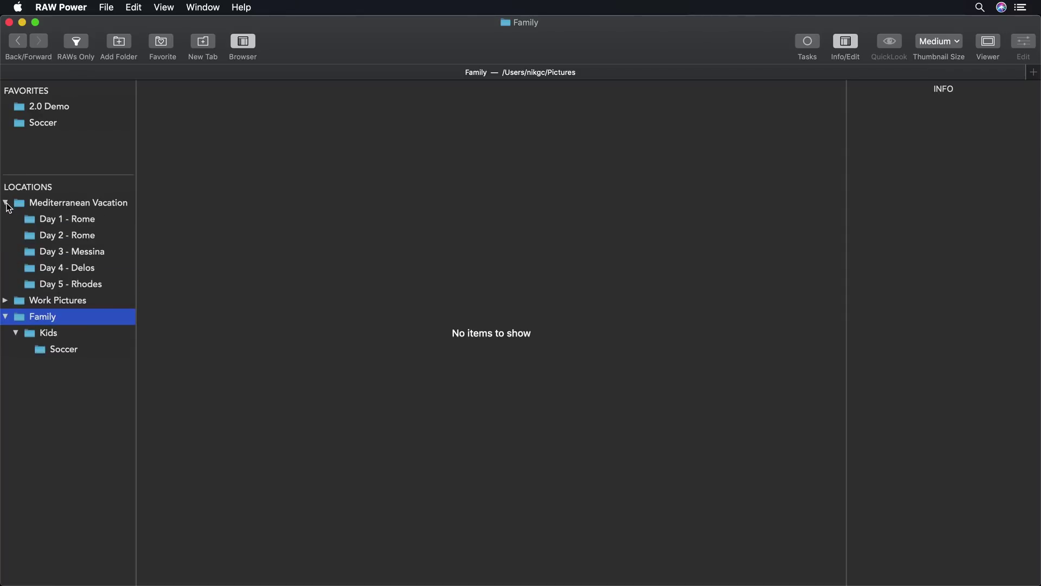
{"action": "left_click", "coordinate": [73, 224]}
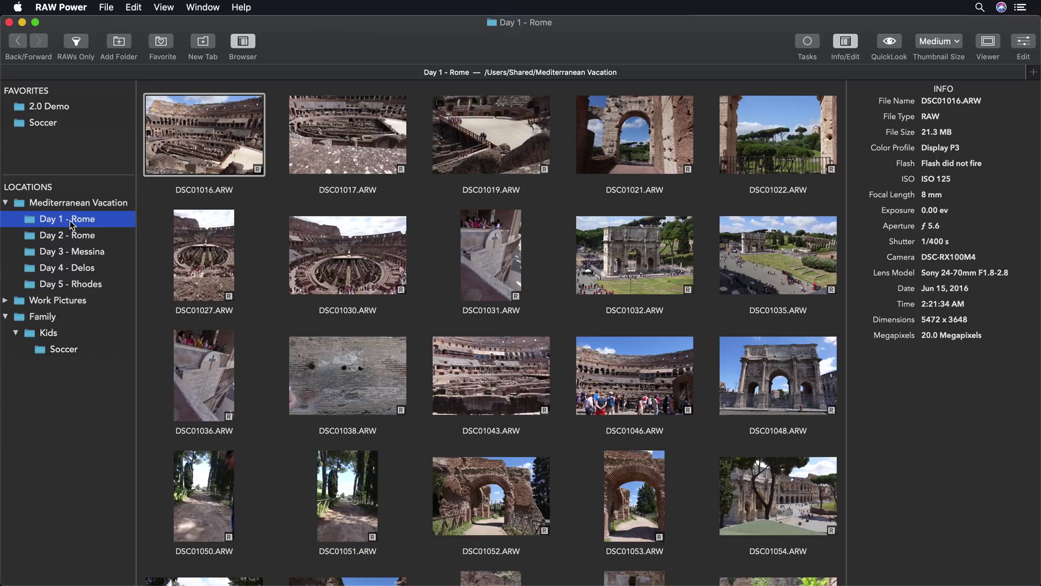
- Open Day 2 - Rome and Day 3 - Messina in new tabs, detaching the Messina tab
{"action": "left_click", "coordinate": [72, 236]}
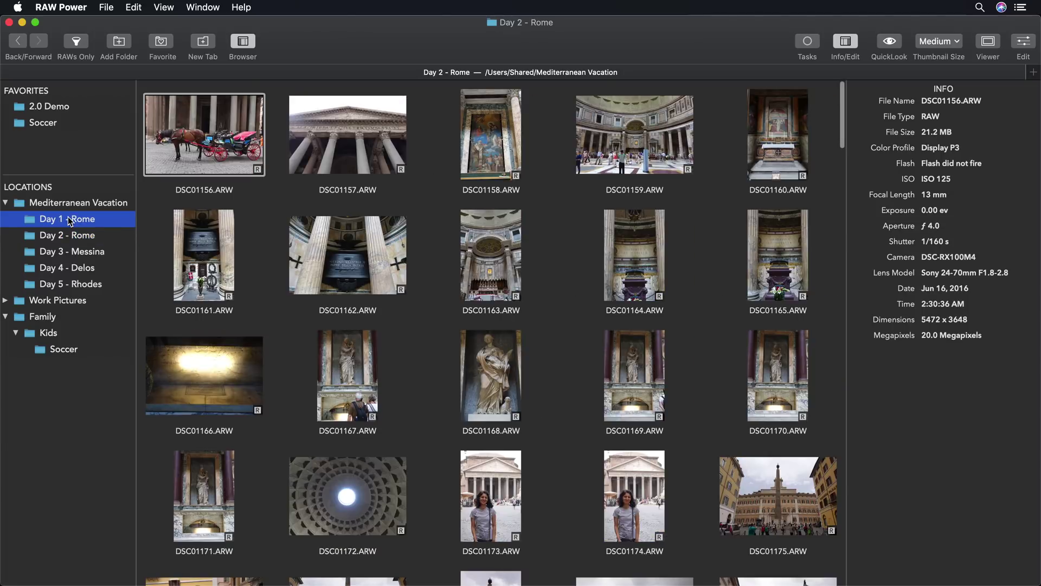
{"action": "left_click", "coordinate": [70, 221]}
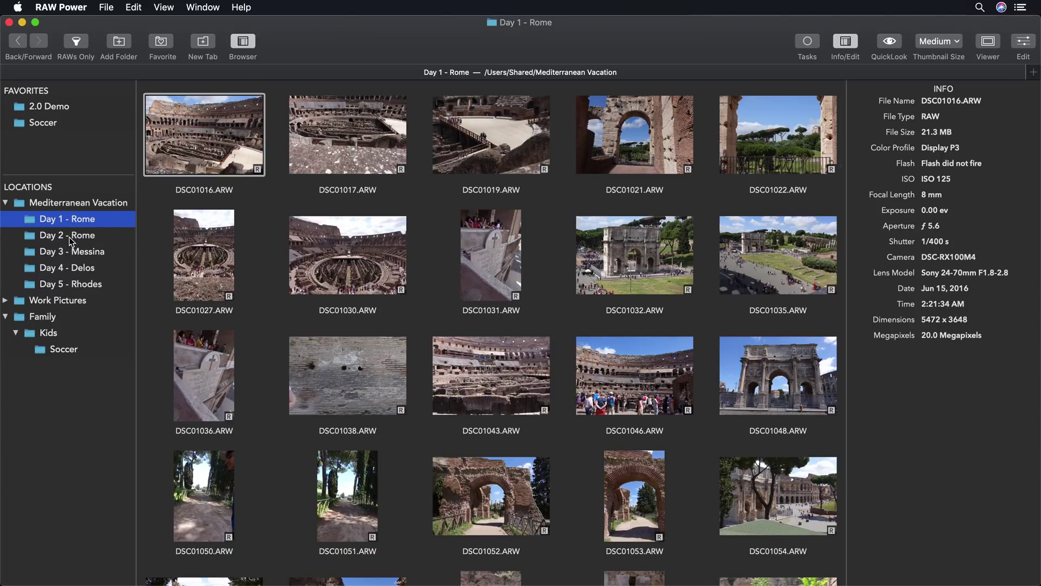
{"action": "left_click", "coordinate": [54, 236], "text": "super"}
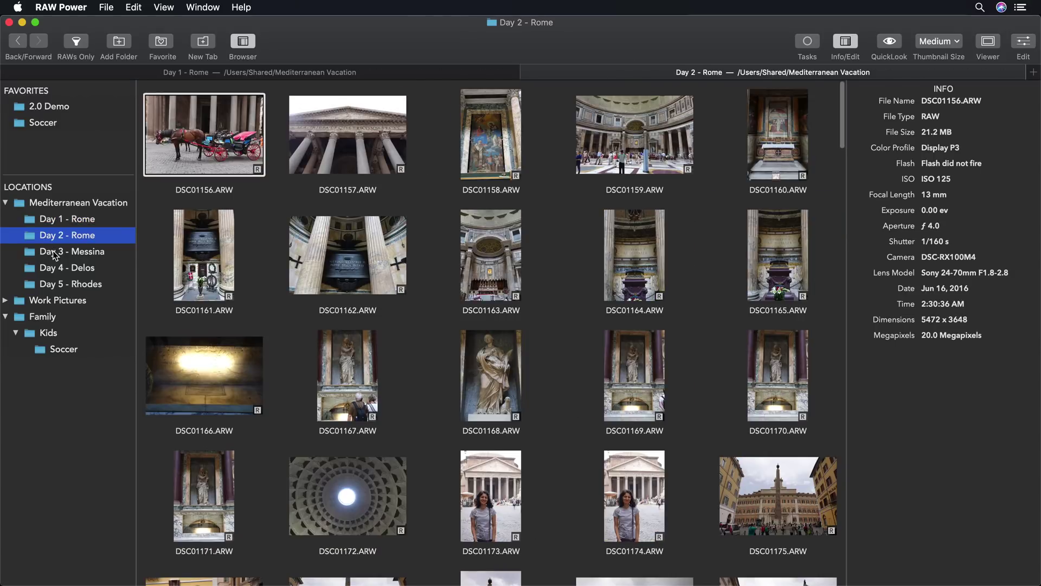
{"action": "left_click", "coordinate": [55, 252], "text": "super"}
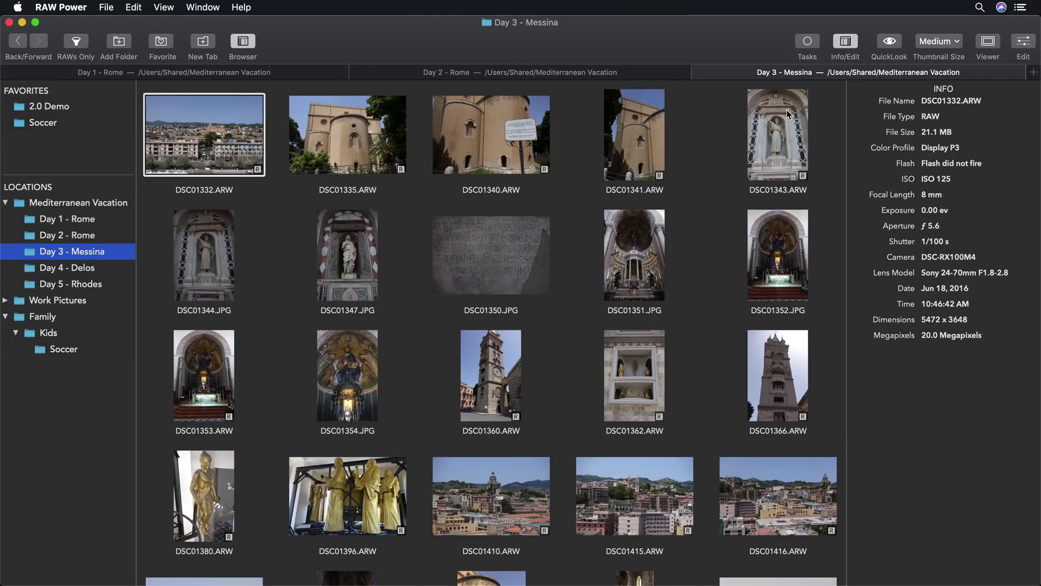
{"action": "mouse_move", "coordinate": [781, 74]}
{"action": "left_mouse_down"}
{"action": "mouse_move", "coordinate": [250, 361]}
{"action": "mouse_move", "coordinate": [766, 76]}
{"action": "left_mouse_up"}
- Show Day 1 - Rome and select IMG_4476.JPG to see its iPhone 6s details and Colosseum map
{"action": "left_click", "coordinate": [32, 223]}
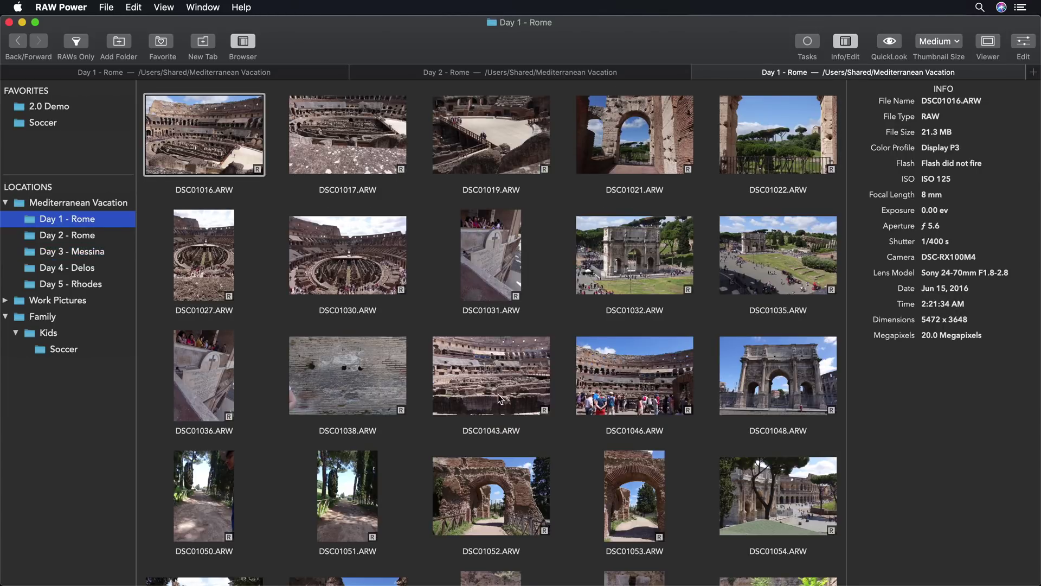
{"action": "scroll", "coordinate": [190, 136], "scroll_direction": "down", "scroll_amount": 10}
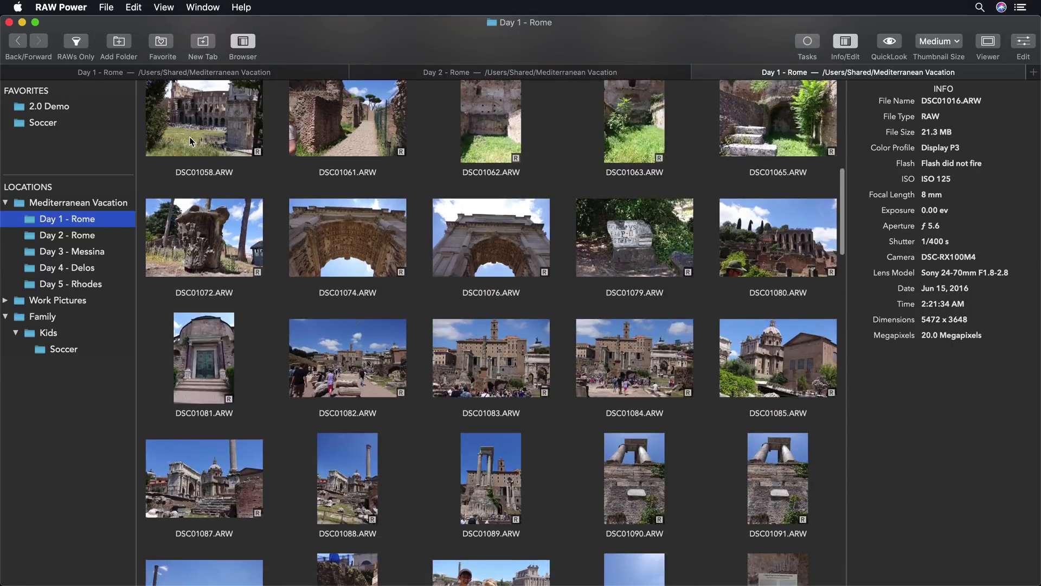
{"action": "scroll", "coordinate": [190, 137], "scroll_direction": "down", "scroll_amount": 10}
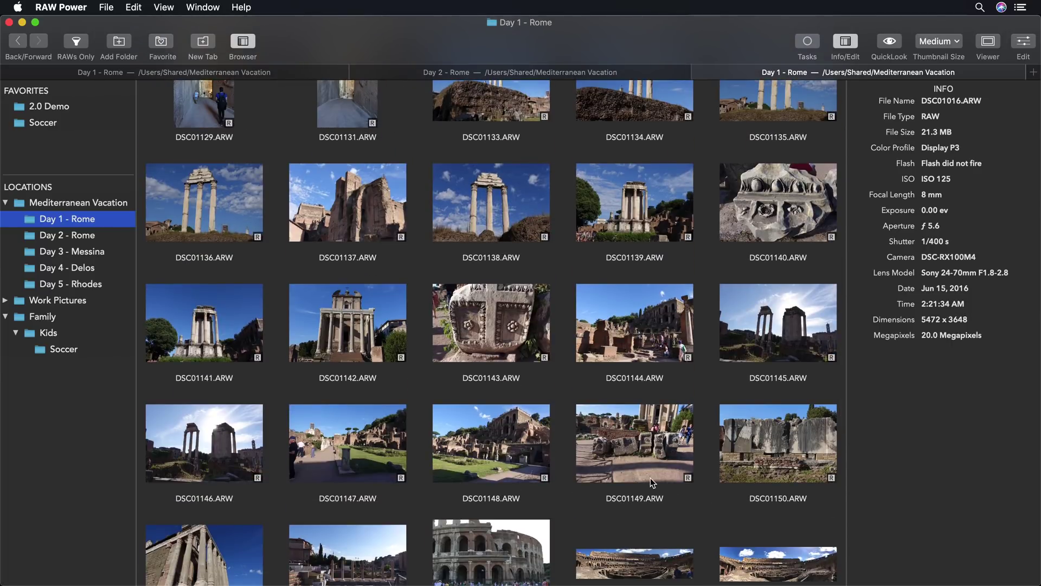
{"action": "left_click", "coordinate": [458, 551]}
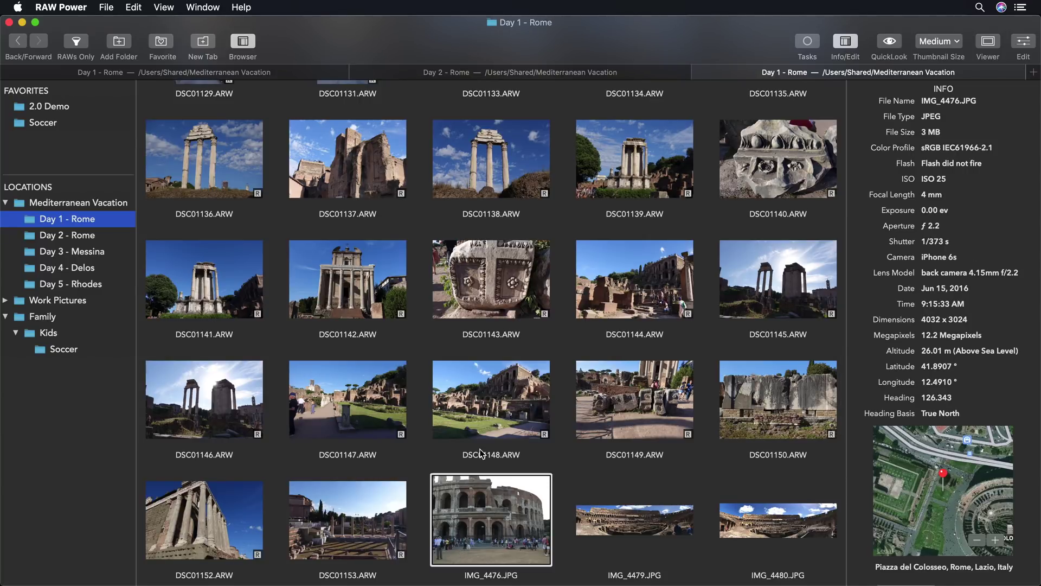
- Select DSC01016.ARW, Quick Look it, then open it large in the viewer with a filmstrip
{"action": "key", "text": "Home"}
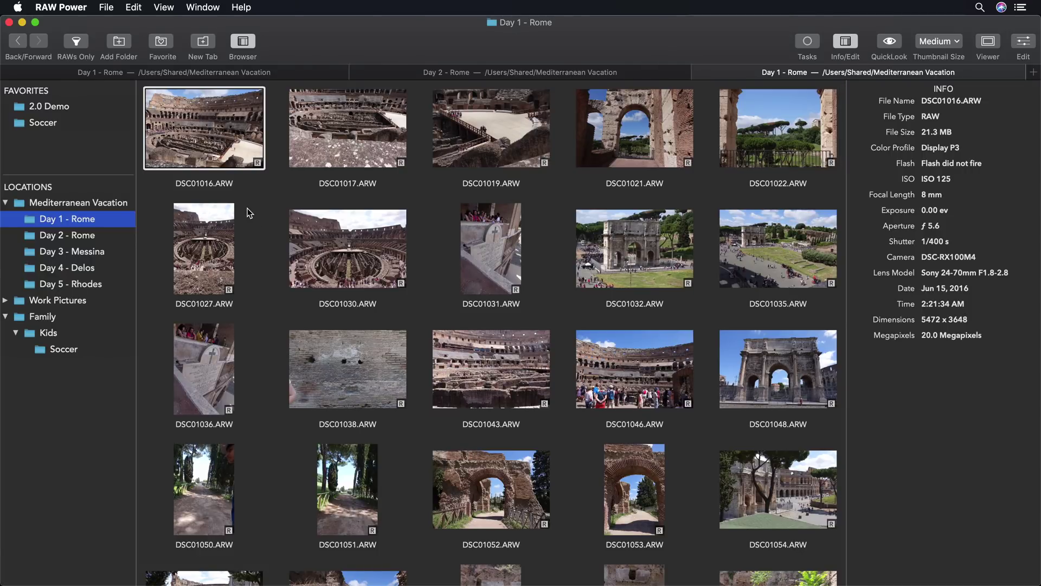
{"action": "key", "text": "space"}
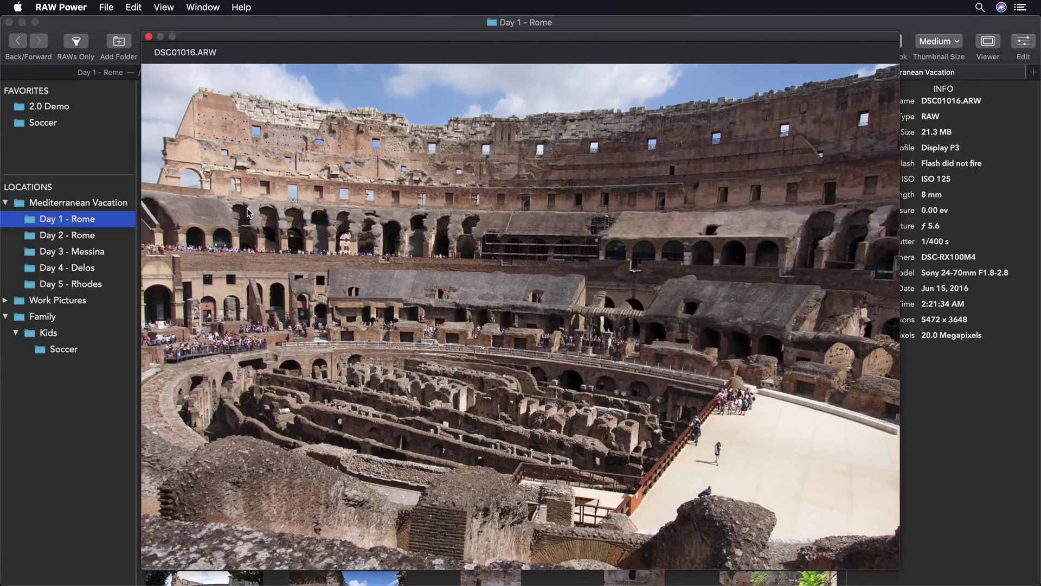
{"action": "key", "text": "space"}
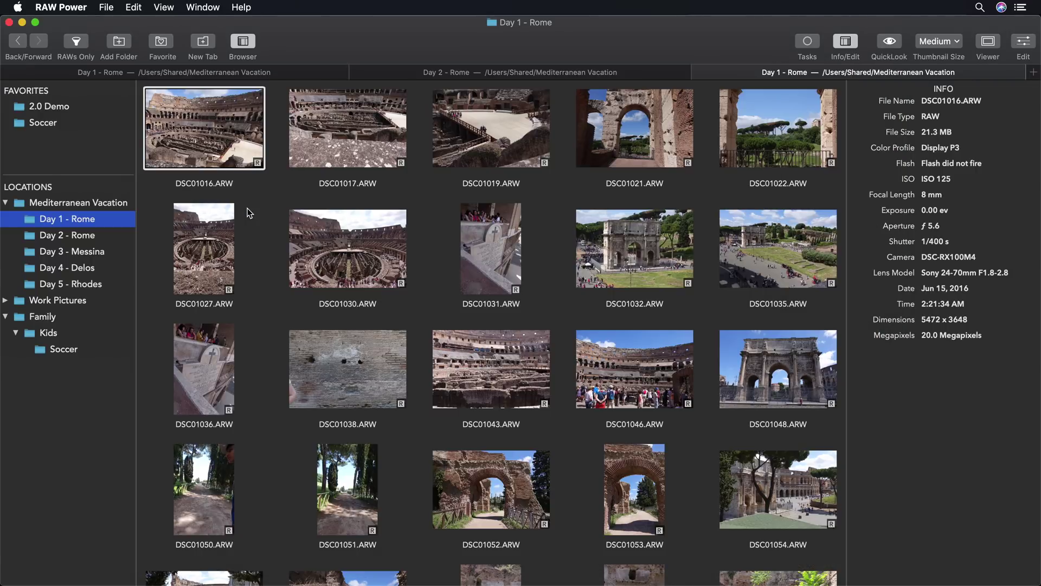
{"action": "double_click", "coordinate": [211, 150]}
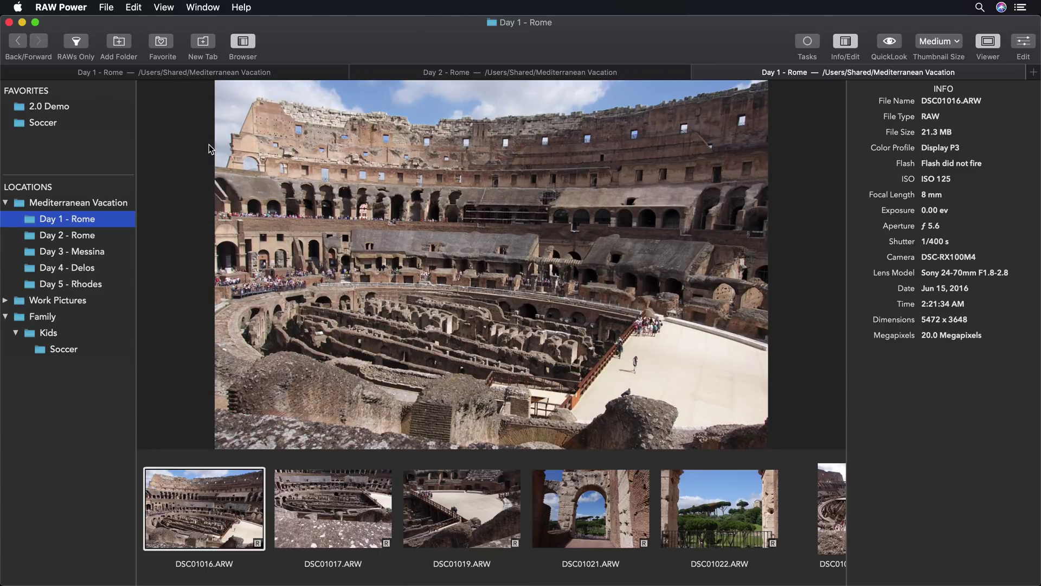
- Edit DSC01016.ARW with RAW Contrast 0.17 and Lighten 0.13, comparing before and after
{"action": "left_click", "coordinate": [1022, 42]}
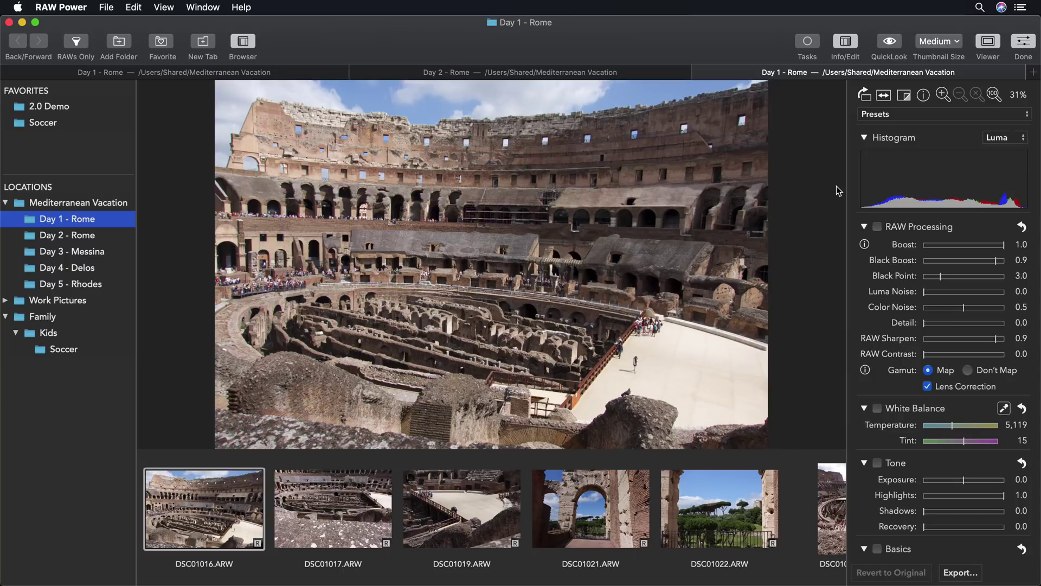
{"action": "left_click_drag", "start_coordinate": [925, 354], "coordinate": [976, 356]}
{"action": "scroll", "coordinate": [949, 358], "scroll_direction": "down", "scroll_amount": 10}
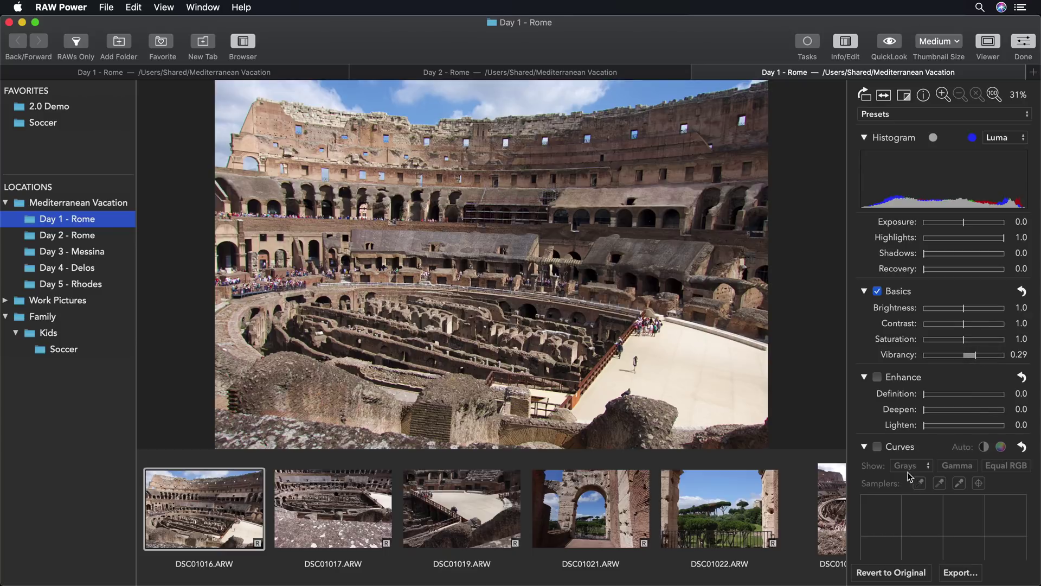
{"action": "left_click_drag", "start_coordinate": [926, 426], "coordinate": [936, 426]}
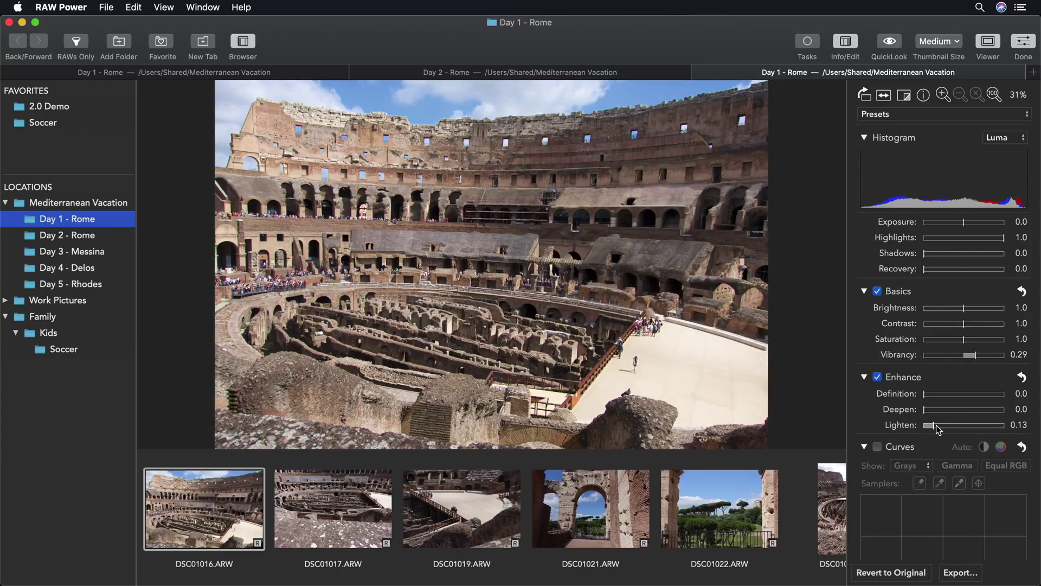
{"action": "key", "text": "m"}
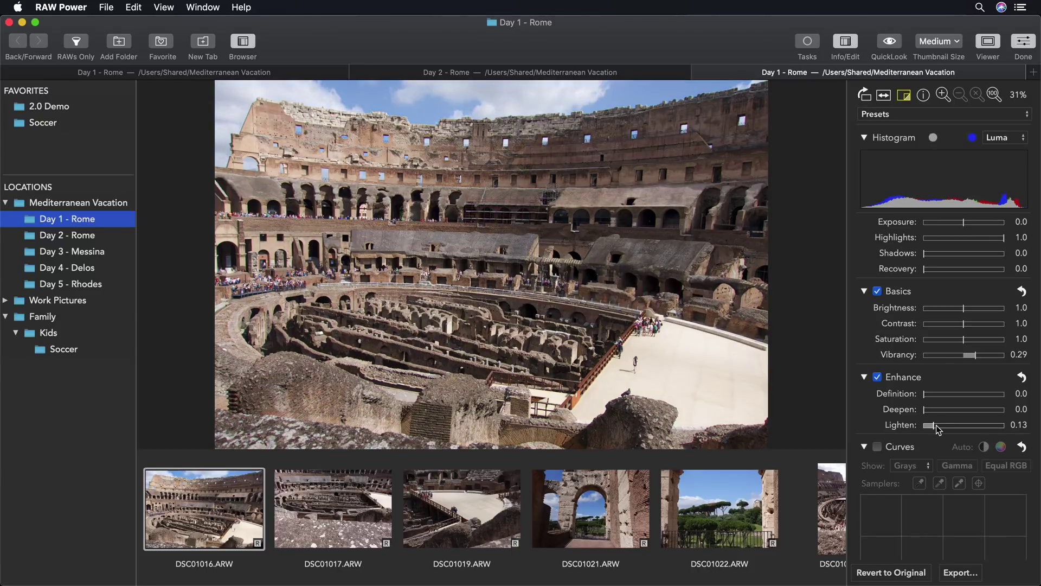
{"action": "key", "text": "m"}
{"action": "key", "text": "m"}
{"action": "key", "text": "m"}
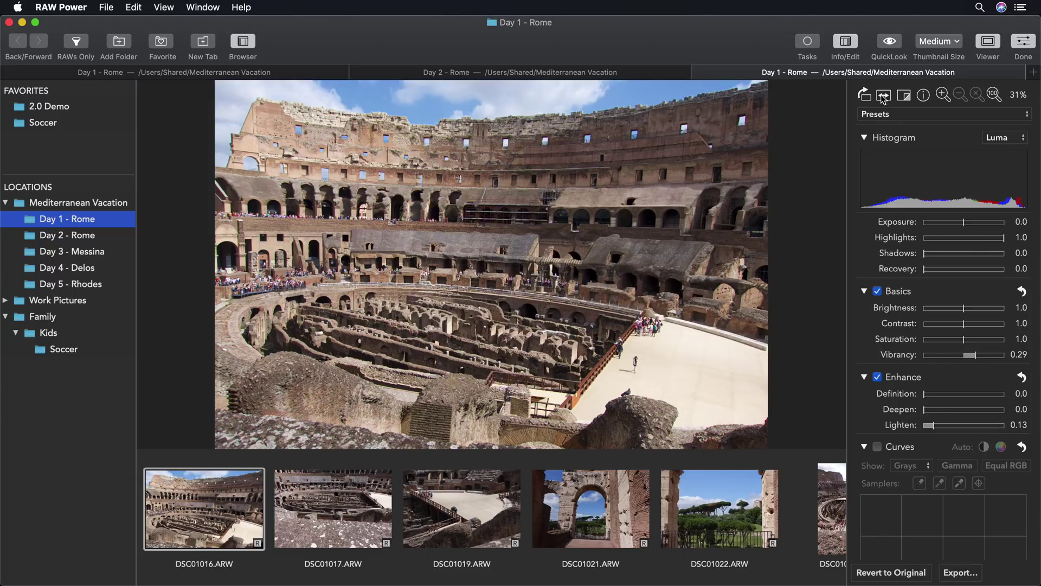
- Save the adjustments as preset 'Starting Point Sony', auto-applied to this camera's images
{"action": "left_click", "coordinate": [896, 115]}
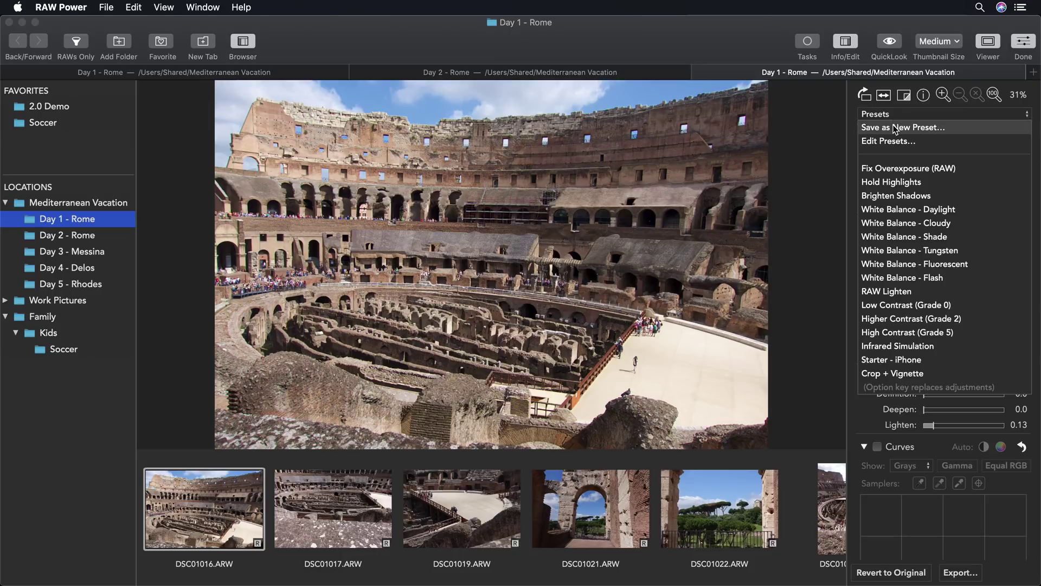
{"action": "left_click", "coordinate": [895, 128]}
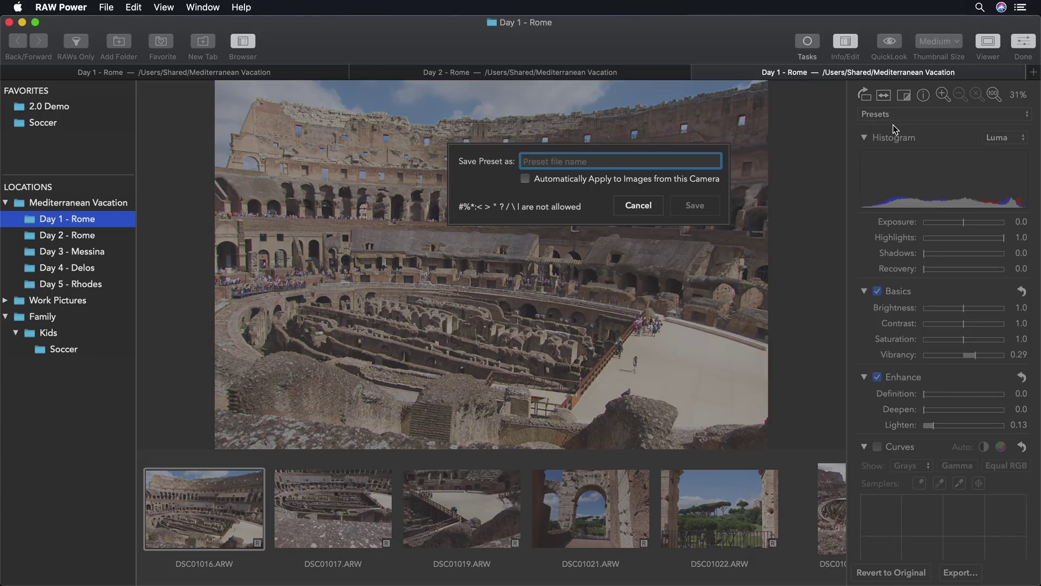
{"action": "type", "text": "Starting Point Sony"}
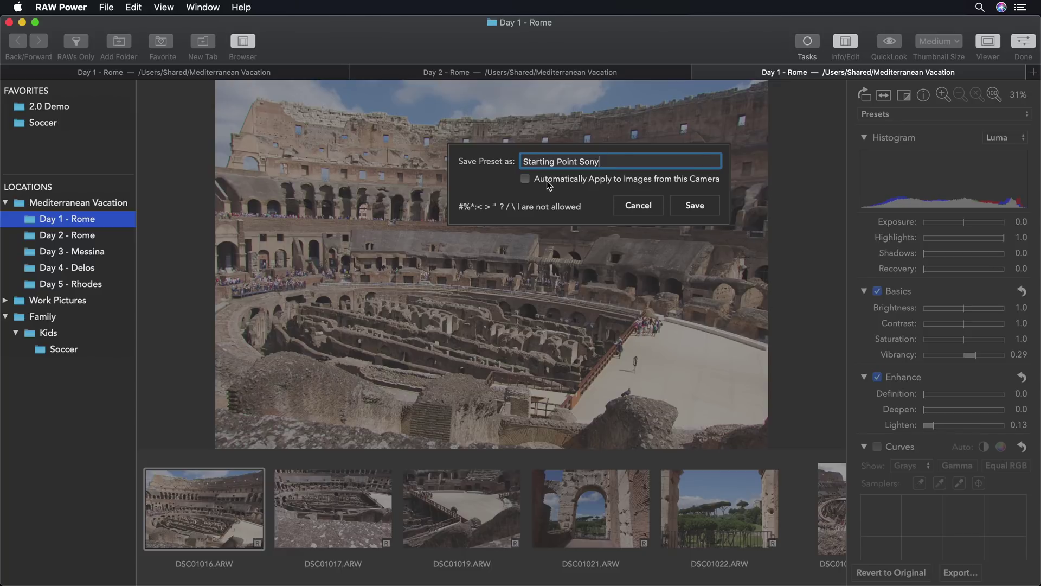
{"action": "left_click", "coordinate": [549, 185]}
{"action": "left_click", "coordinate": [695, 206]}
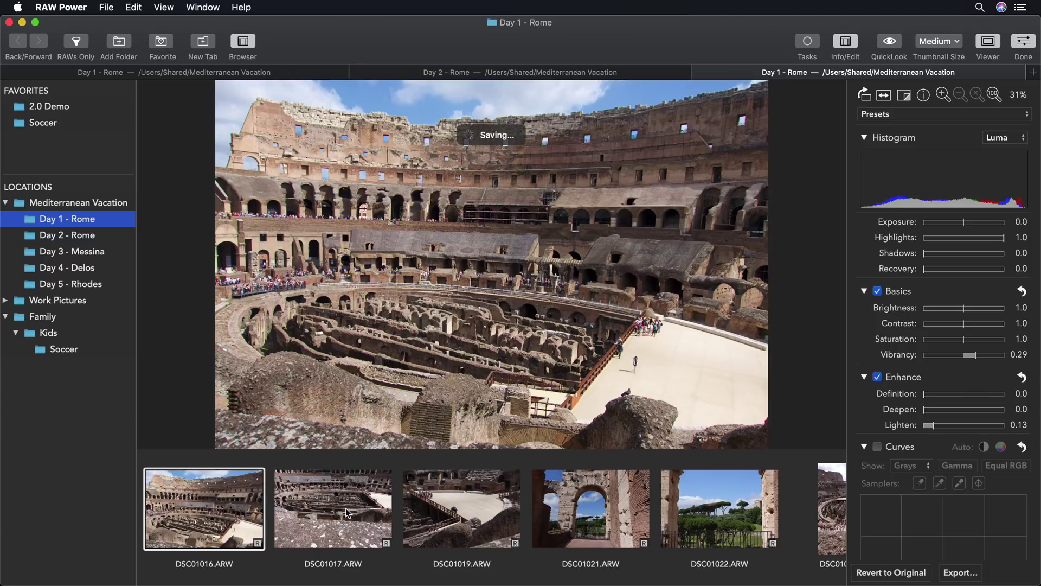
- Load DSC01017 in the viewer, exit editing, and return to the Day 1 - Rome grid
{"action": "left_click", "coordinate": [347, 512]}
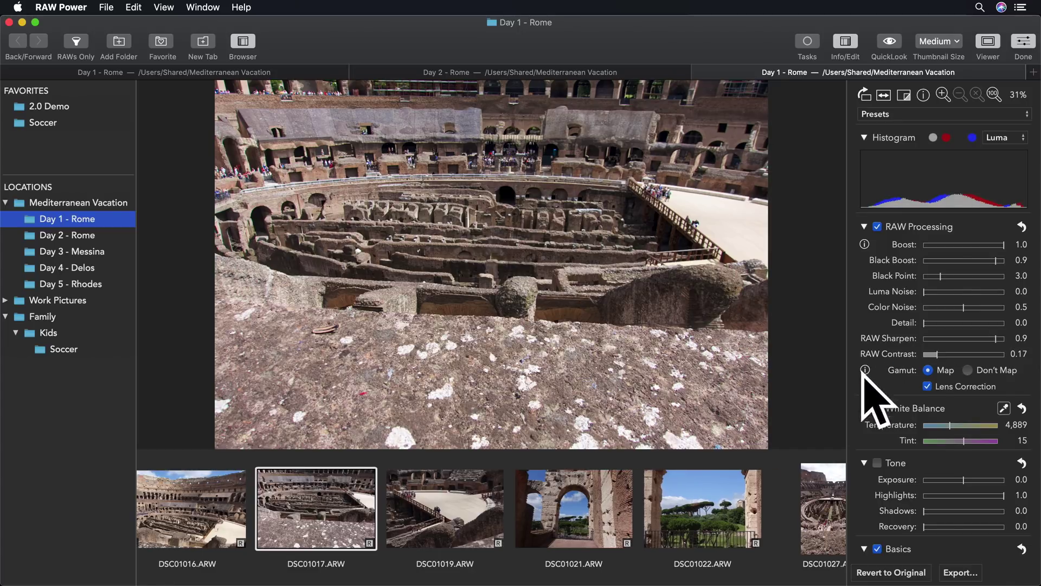
{"action": "scroll", "coordinate": [874, 404], "scroll_direction": "down", "scroll_amount": 5}
{"action": "scroll", "coordinate": [877, 410], "scroll_direction": "down", "scroll_amount": 10}
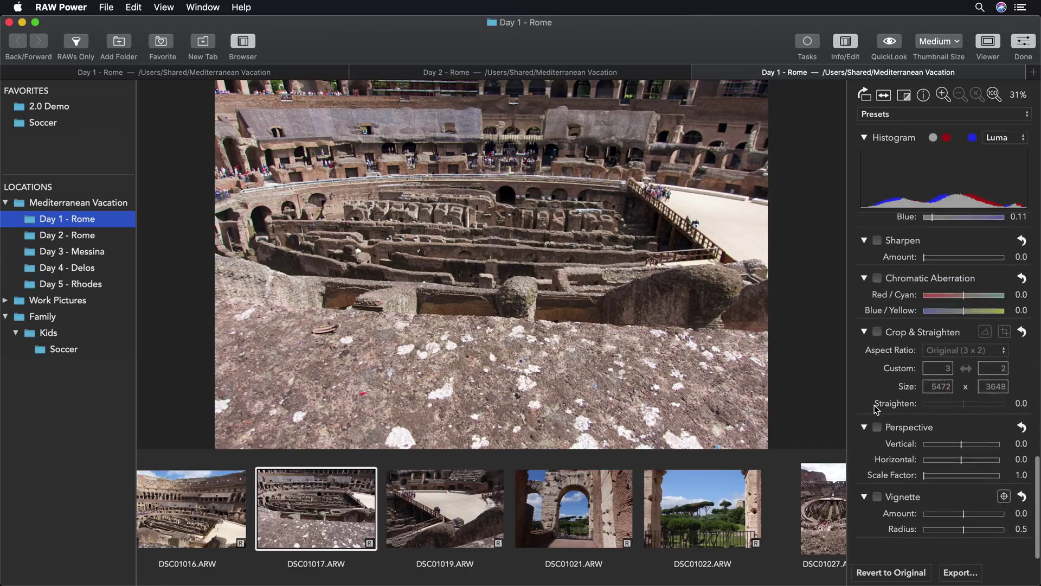
{"action": "scroll", "coordinate": [877, 410], "scroll_direction": "up", "scroll_amount": 15}
{"action": "scroll", "coordinate": [876, 410], "scroll_direction": "down", "scroll_amount": 3}
{"action": "key", "text": "e"}
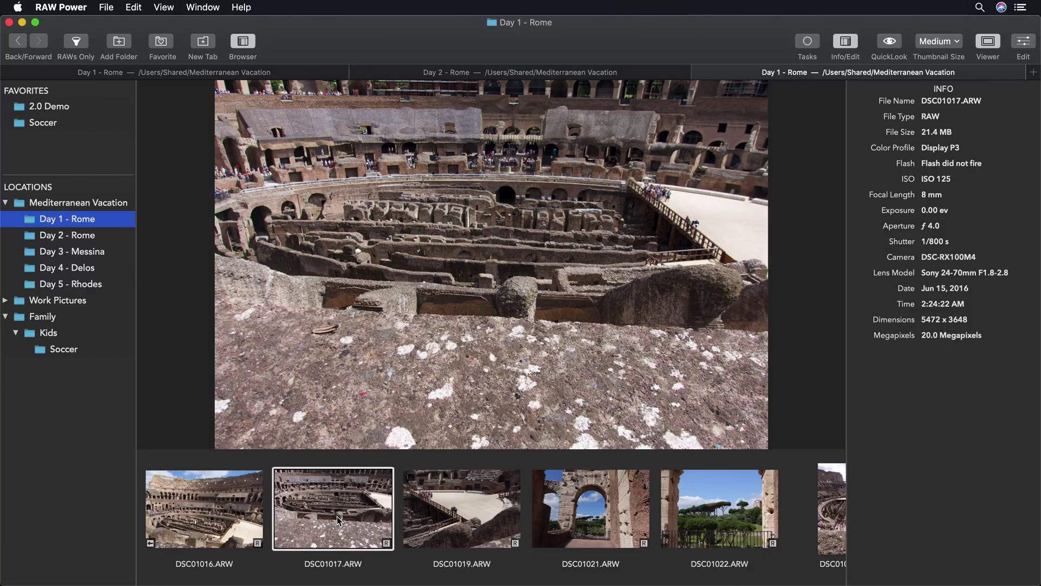
{"action": "key", "text": "Return"}
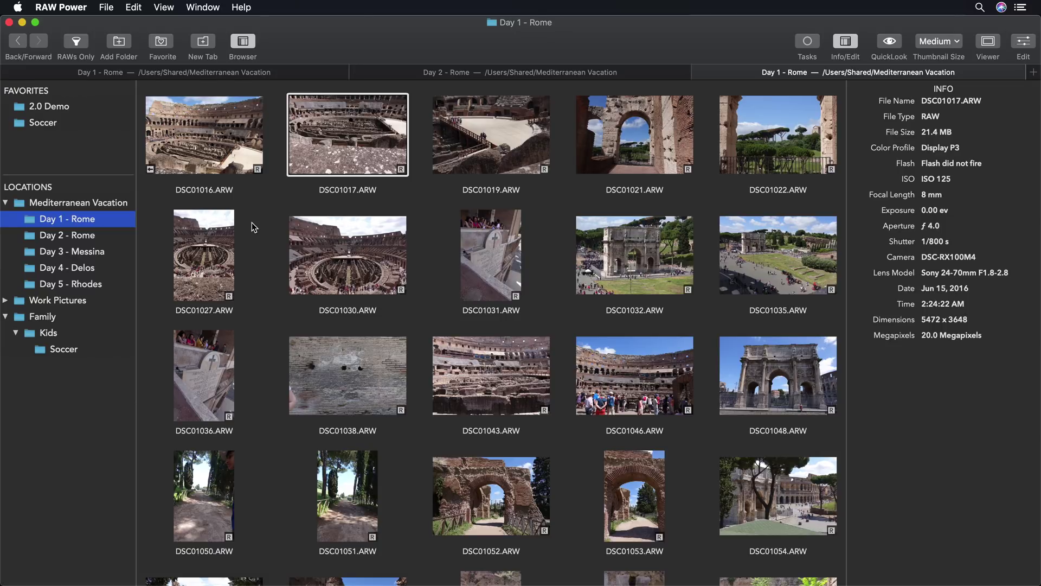
- Select DSC01016, DSC01017, DSC01019 and DSC01021 together
{"action": "left_click", "coordinate": [210, 131]}
{"action": "left_click", "coordinate": [345, 148], "text": "super"}
{"action": "left_click", "coordinate": [491, 142], "text": "super"}
{"action": "left_click", "coordinate": [646, 144], "text": "super"}
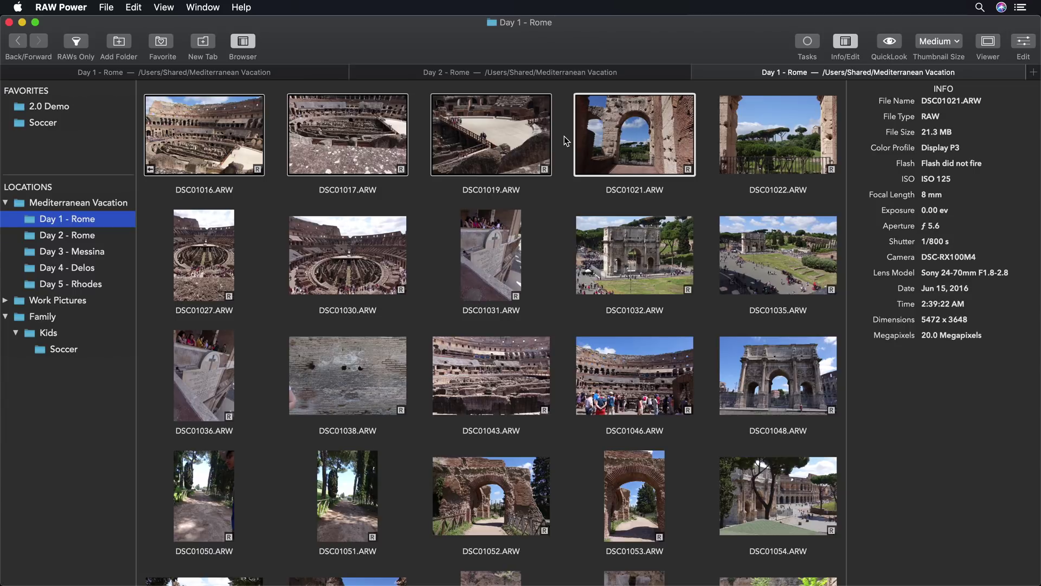
- Review the Export 4 Items settings for the selection and cancel without exporting
{"action": "right_click", "coordinate": [207, 141]}
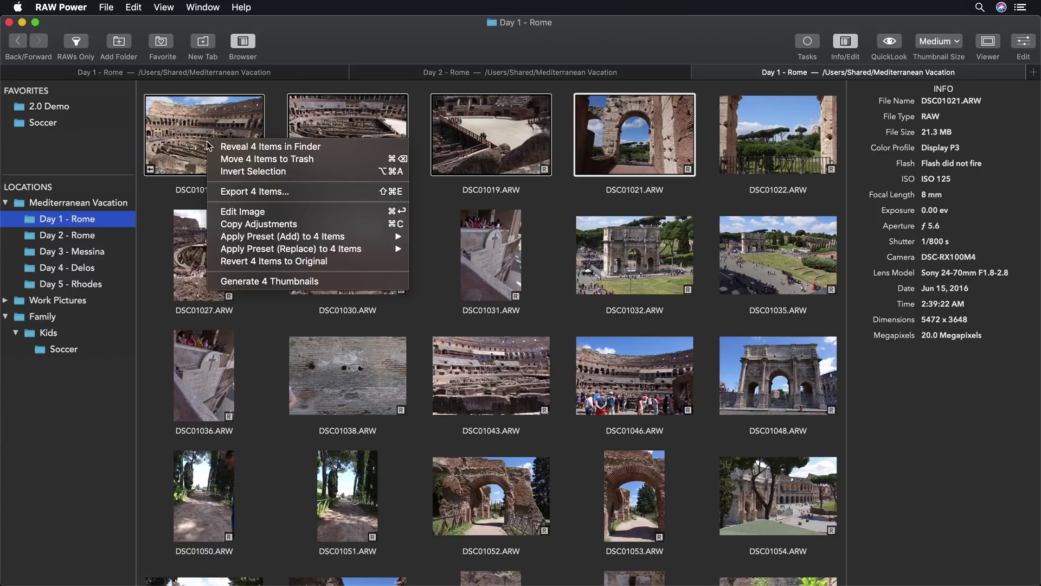
{"action": "left_click", "coordinate": [261, 195]}
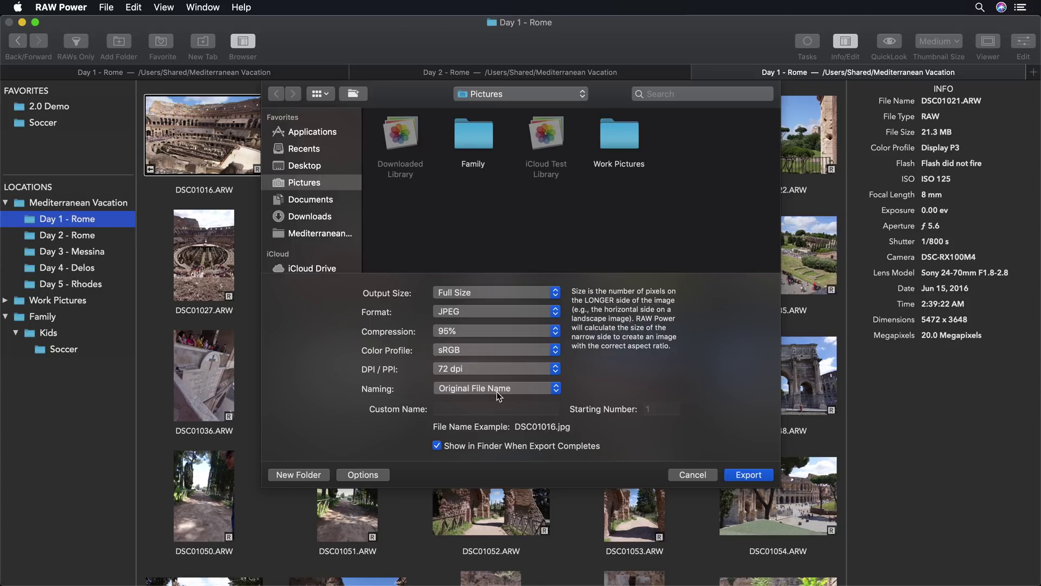
{"action": "left_click", "coordinate": [693, 475]}
- Apply the Crop + Vignette preset (Add) to DSC01016, DSC01017, DSC01019 and DSC01021
{"action": "right_click", "coordinate": [224, 132]}
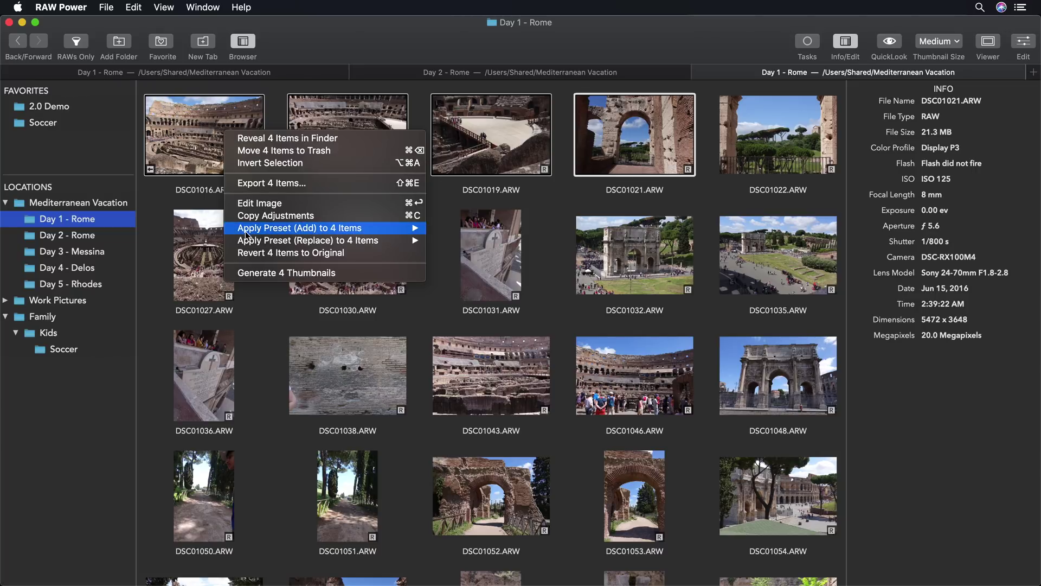
{"action": "mouse_move", "coordinate": [246, 237]}
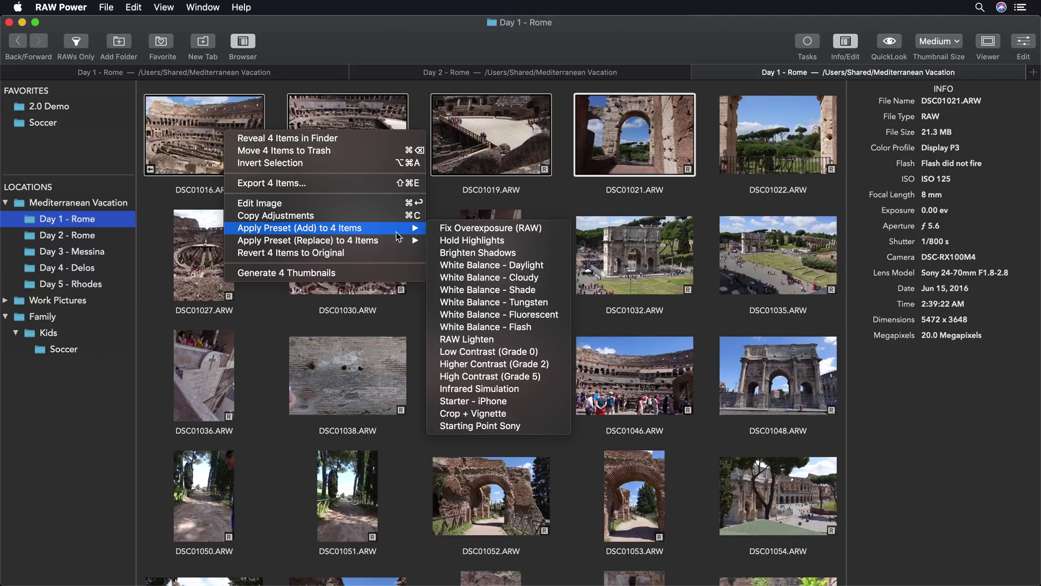
{"action": "left_click", "coordinate": [467, 415]}
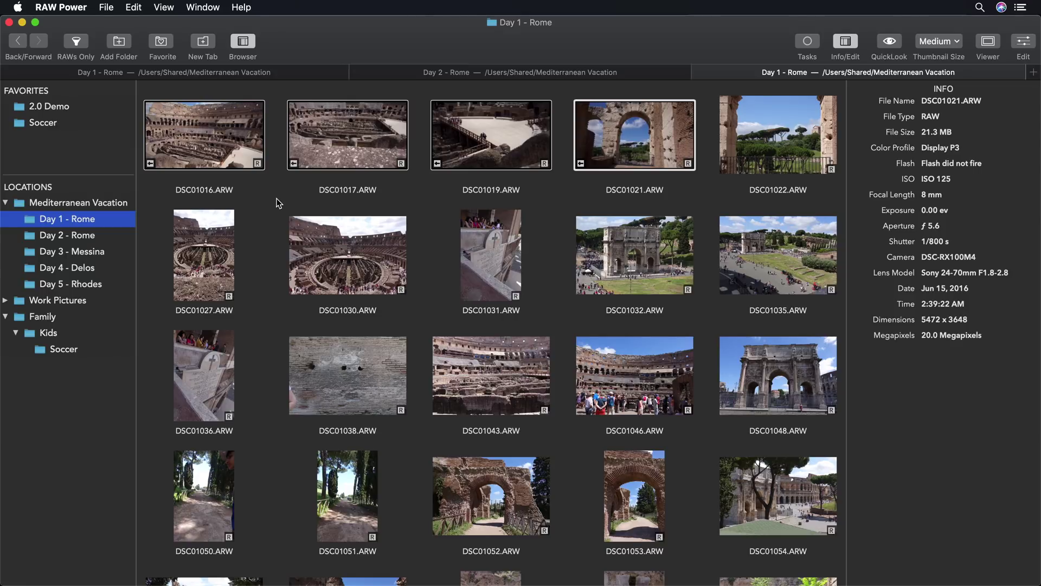
- Undo the Crop + Vignette preset on DSC01017, DSC01019 and DSC01021 with Cmd+Z
{"action": "key", "text": "super+z"}
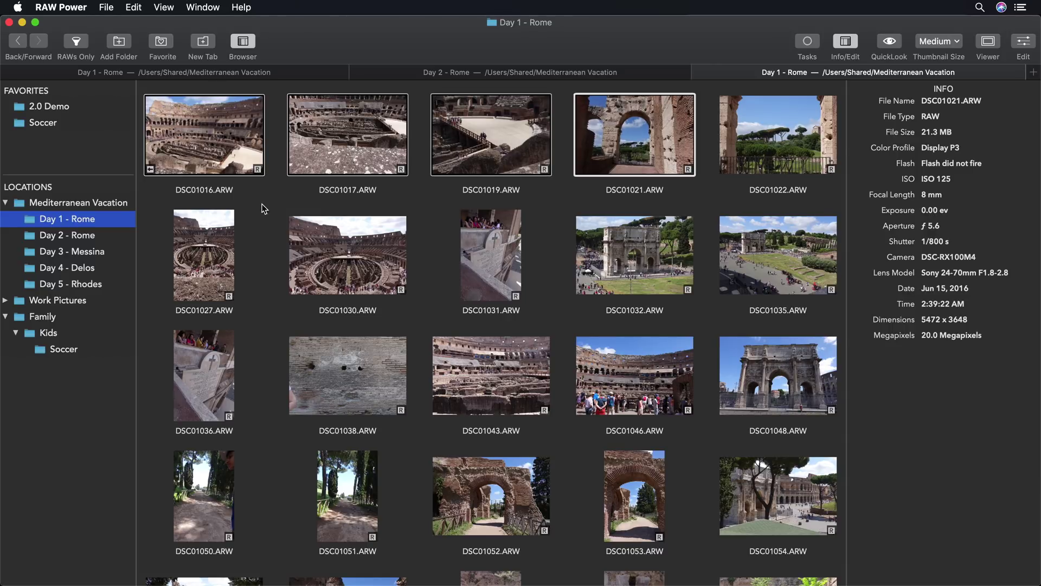
- Open DSC01192.ARW from the 2.0 Demo favorite in edit mode, down to Black & White
{"action": "left_click", "coordinate": [24, 111]}
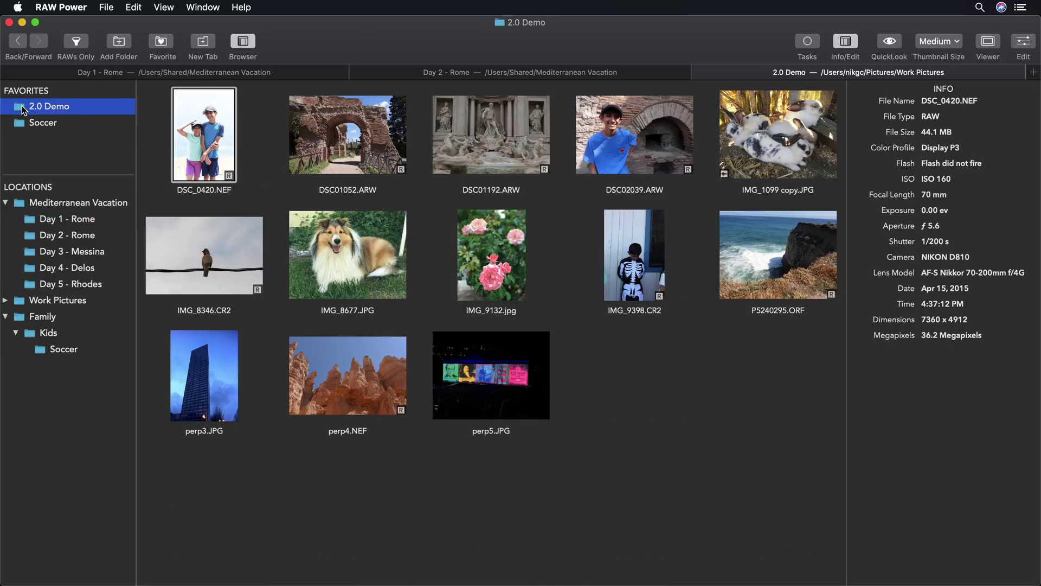
{"action": "double_click", "coordinate": [499, 142]}
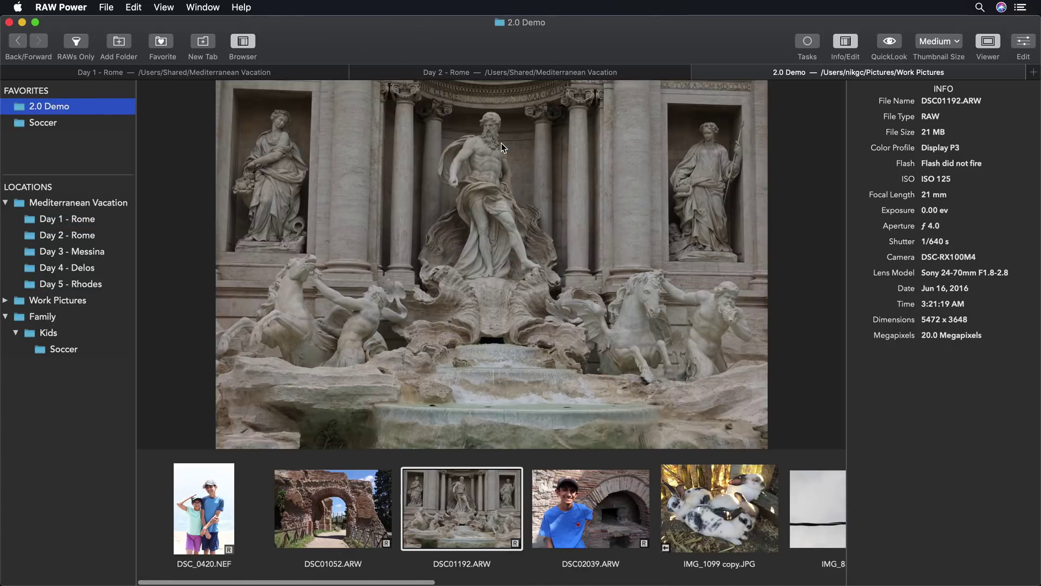
{"action": "left_click", "coordinate": [1023, 42]}
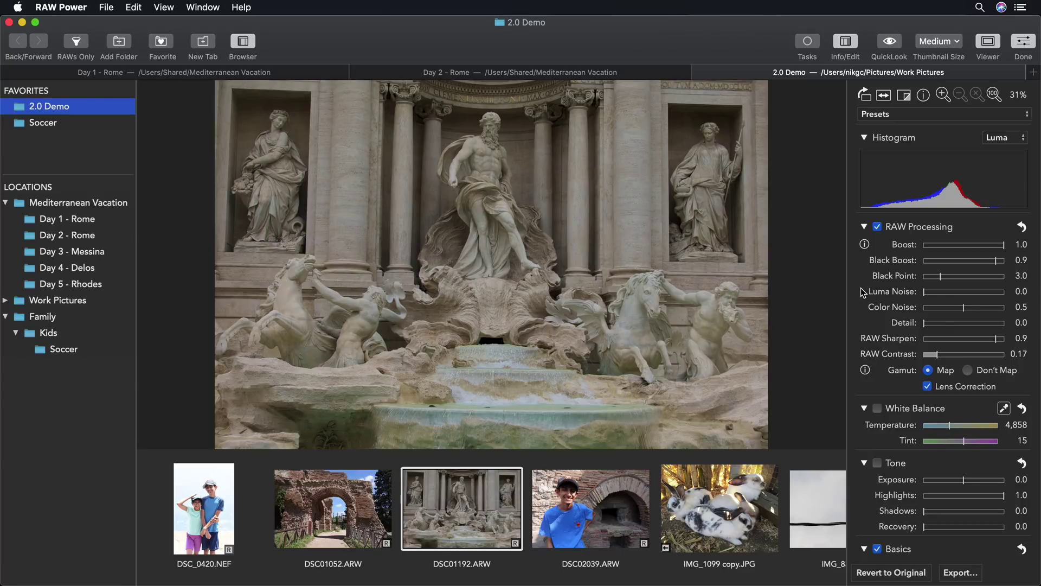
{"action": "scroll", "coordinate": [861, 288], "scroll_direction": "down", "scroll_amount": 15}
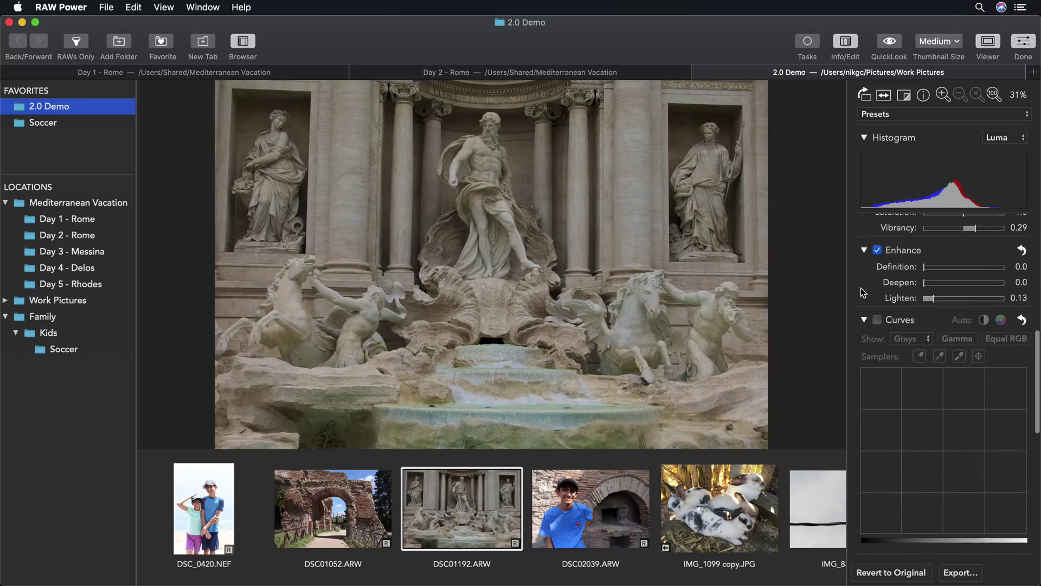
{"action": "scroll", "coordinate": [860, 292], "scroll_direction": "down", "scroll_amount": 1}
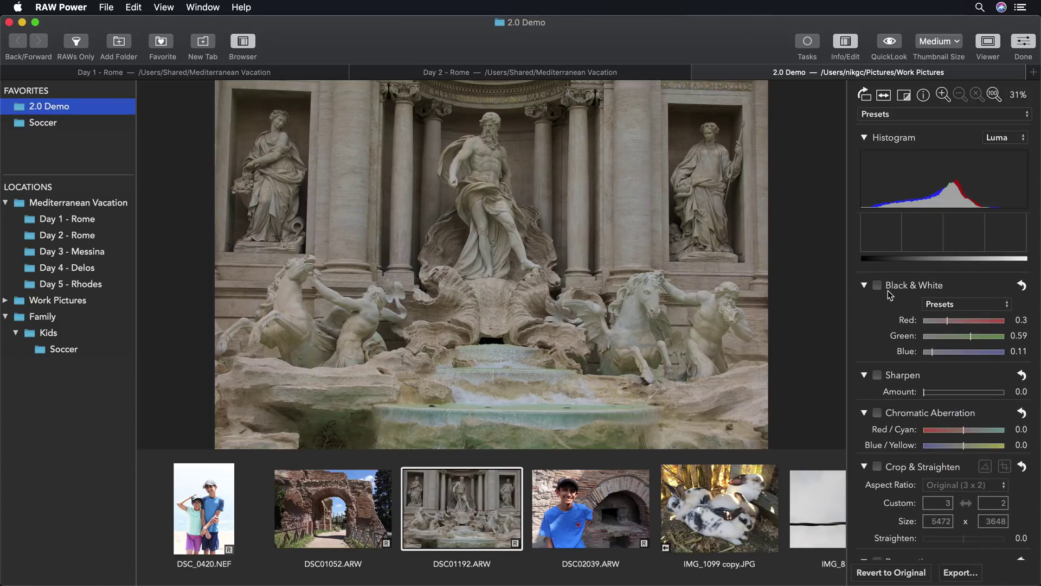
- Make DSC01192.ARW black and white with the Blue Filter preset and Green at 0.28
{"action": "left_click", "coordinate": [877, 284]}
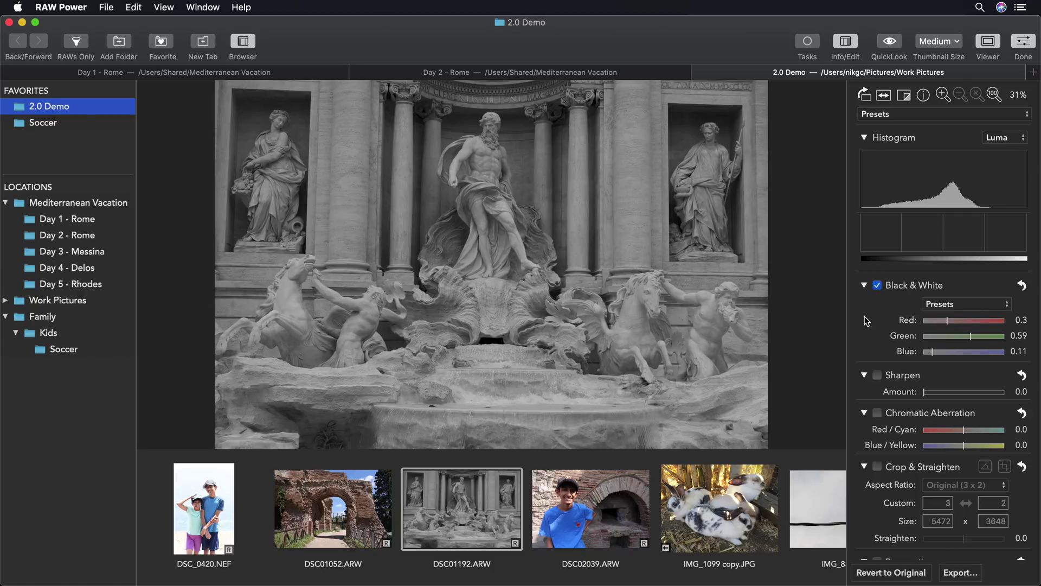
{"action": "left_click", "coordinate": [954, 306]}
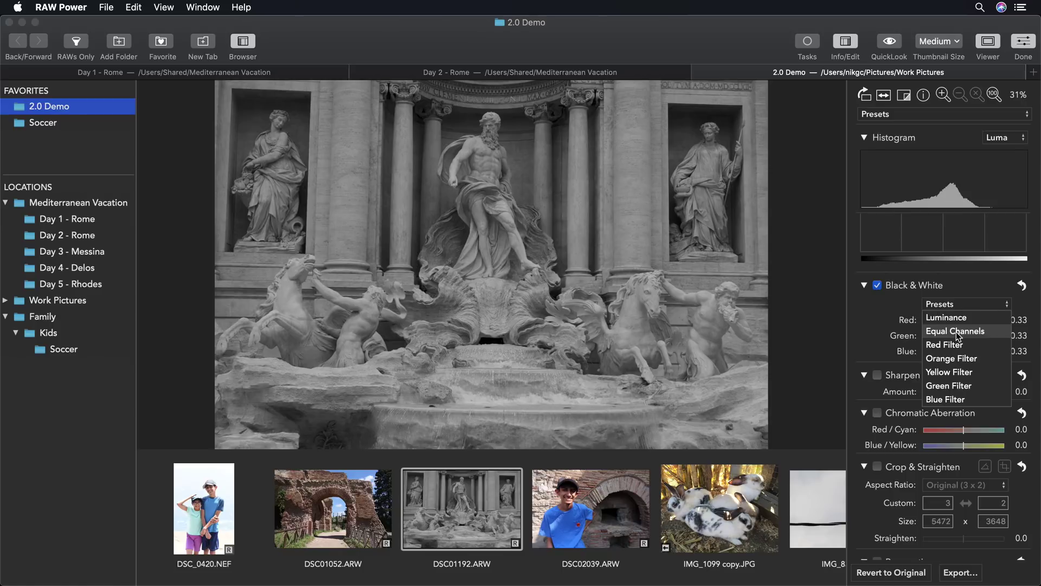
{"action": "left_click", "coordinate": [953, 399]}
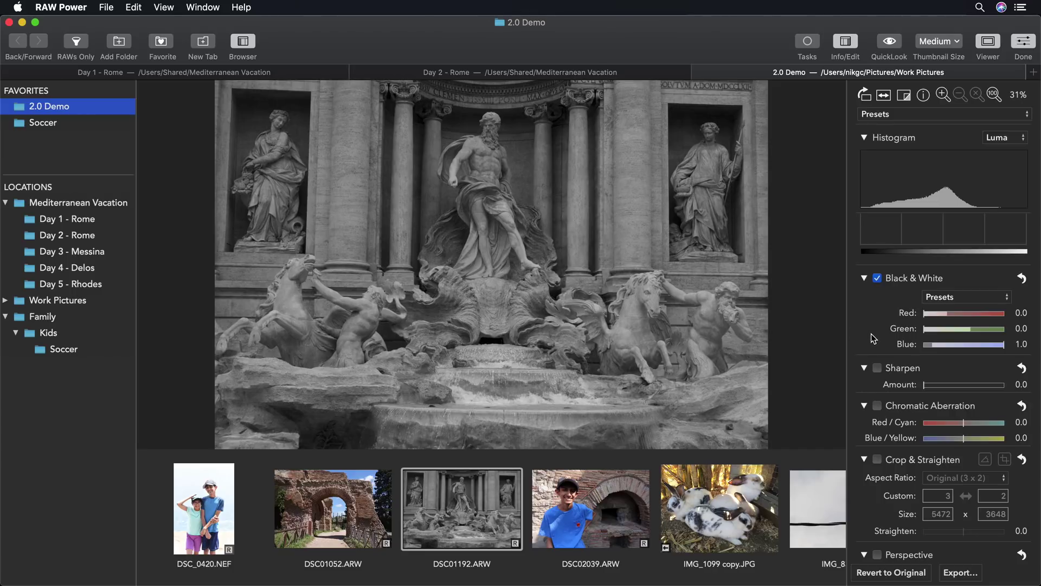
{"action": "left_click_drag", "start_coordinate": [926, 328], "coordinate": [949, 330]}
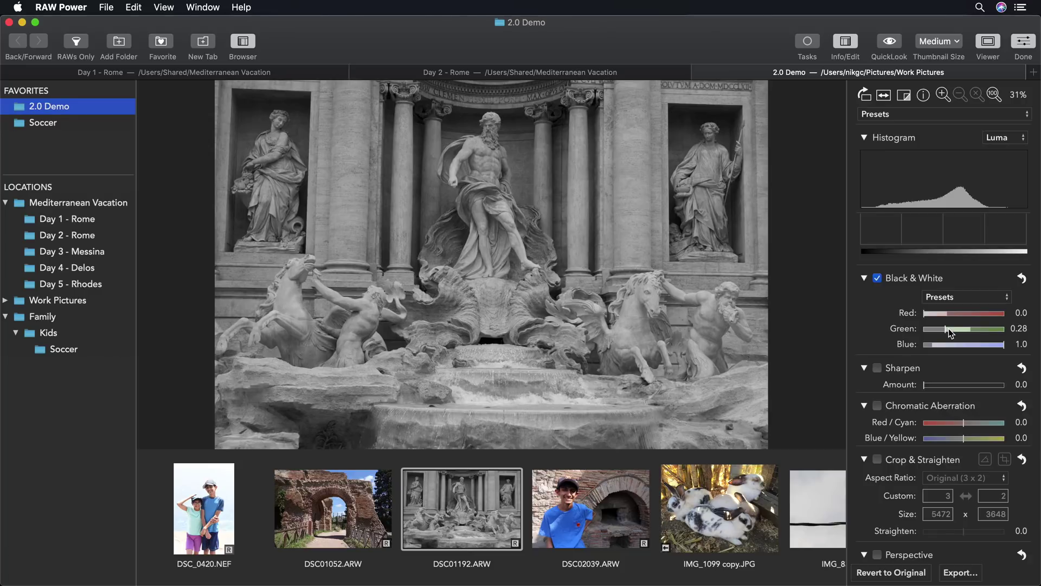
{"action": "scroll", "coordinate": [559, 526], "scroll_direction": "right", "scroll_amount": 8}
- On IMG_8677.JPG, try Vignette at Amount 1.0, then reset it to defaults
{"action": "left_click", "coordinate": [708, 497]}
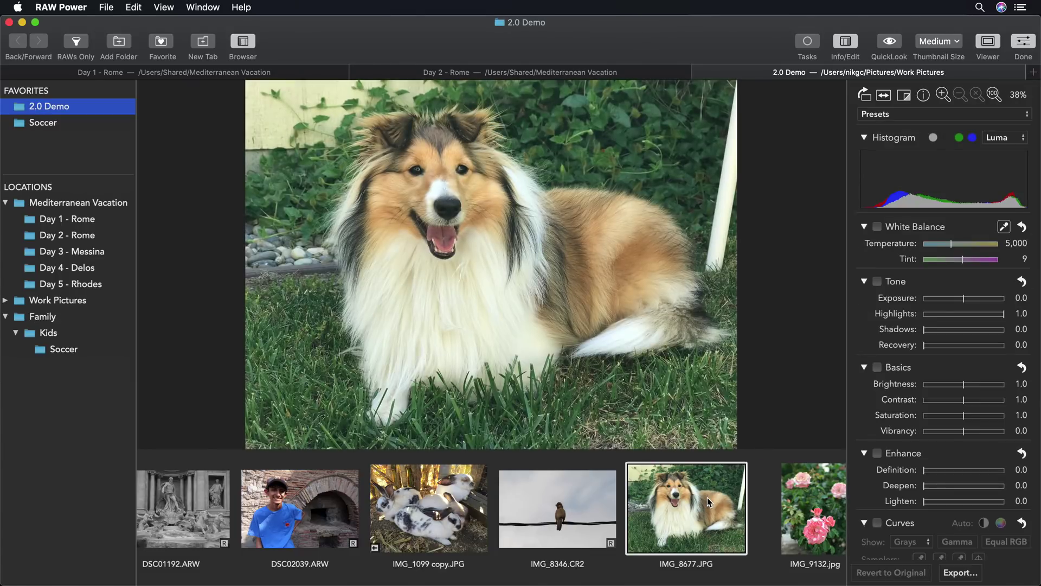
{"action": "scroll", "coordinate": [867, 479], "scroll_direction": "down", "scroll_amount": 5}
{"action": "scroll", "coordinate": [867, 479], "scroll_direction": "down", "scroll_amount": 10}
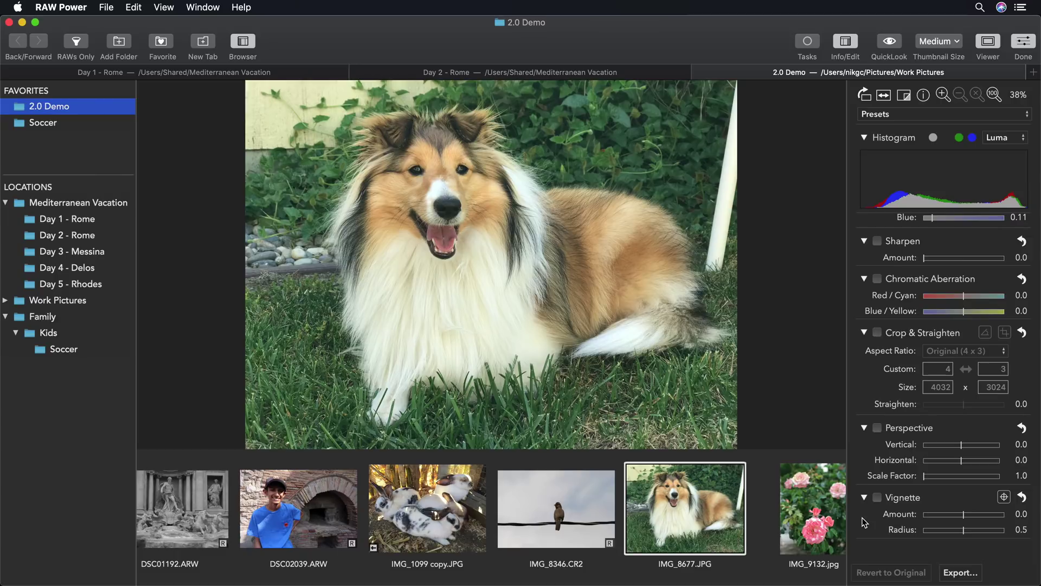
{"action": "left_click", "coordinate": [877, 498]}
{"action": "left_click_drag", "start_coordinate": [964, 515], "coordinate": [946, 533]}
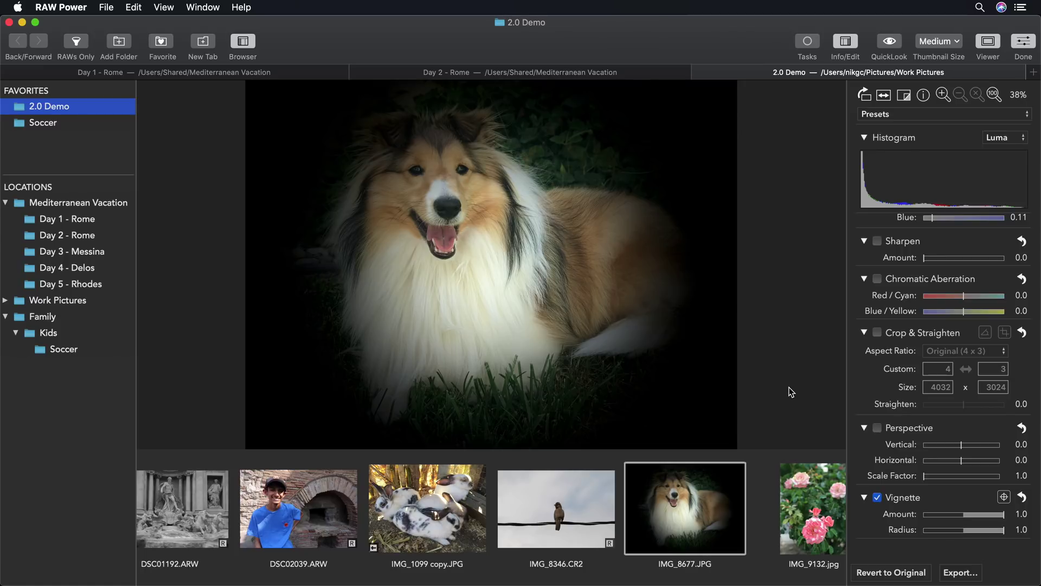
{"action": "left_click", "coordinate": [1022, 497]}
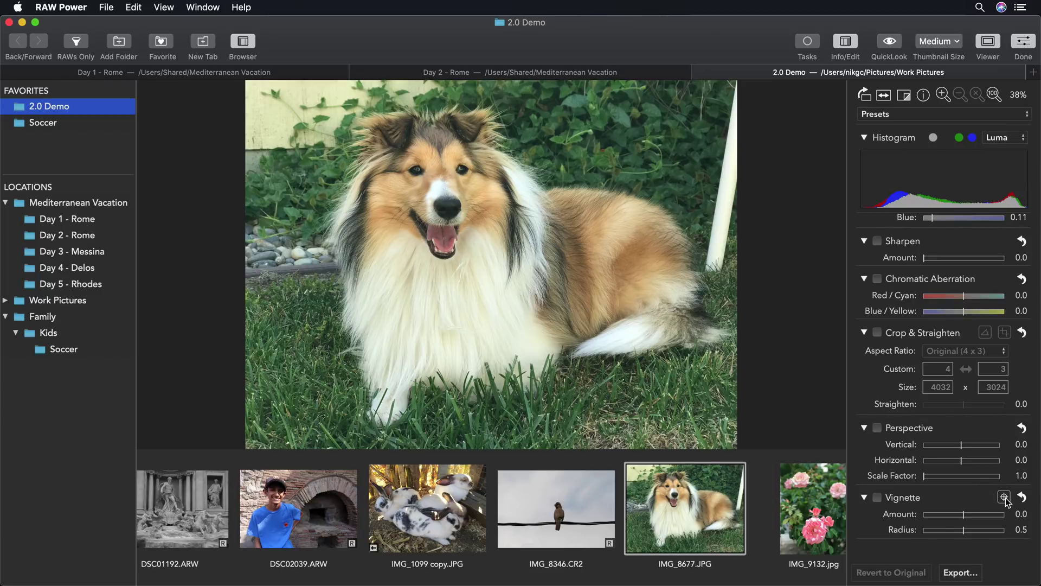
- Centre the vignette on the collie photo and set Amount 0.5 with Radius 0.89
{"action": "left_click", "coordinate": [1005, 498]}
{"action": "mouse_move", "coordinate": [439, 205]}
{"action": "left_mouse_down"}
{"action": "mouse_move", "coordinate": [488, 298]}
{"action": "mouse_move", "coordinate": [276, 184]}
{"action": "mouse_move", "coordinate": [434, 217]}
{"action": "mouse_move", "coordinate": [444, 205]}
{"action": "left_mouse_up"}
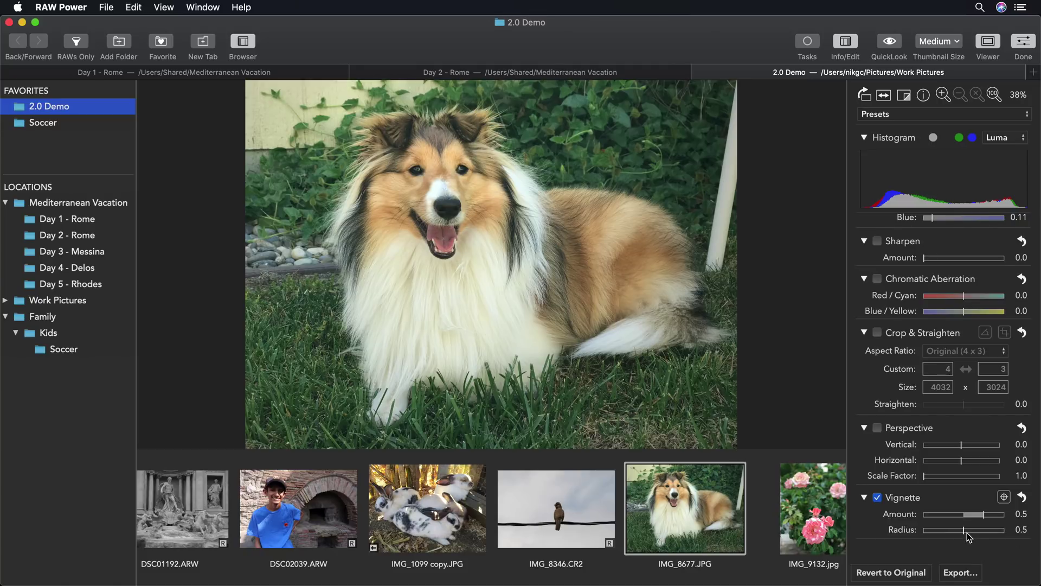
{"action": "left_click_drag", "start_coordinate": [965, 530], "coordinate": [1000, 533]}
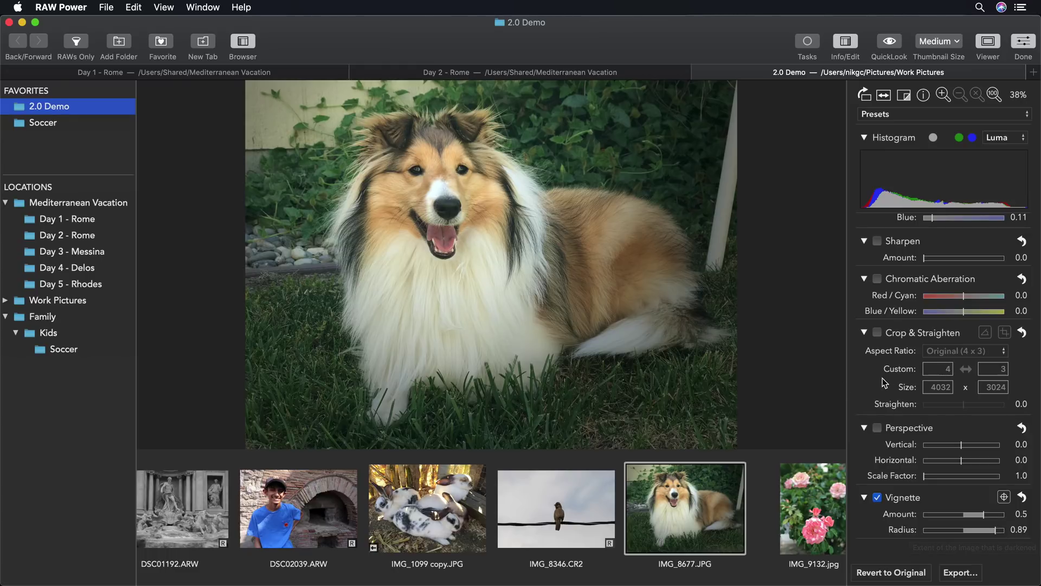
- Set Enhance Definition to 0.36 and Deepen to 0.24 on IMG_8677.JPG
{"action": "scroll", "coordinate": [865, 381], "scroll_direction": "up", "scroll_amount": 5}
{"action": "scroll", "coordinate": [864, 381], "scroll_direction": "up", "scroll_amount": 10}
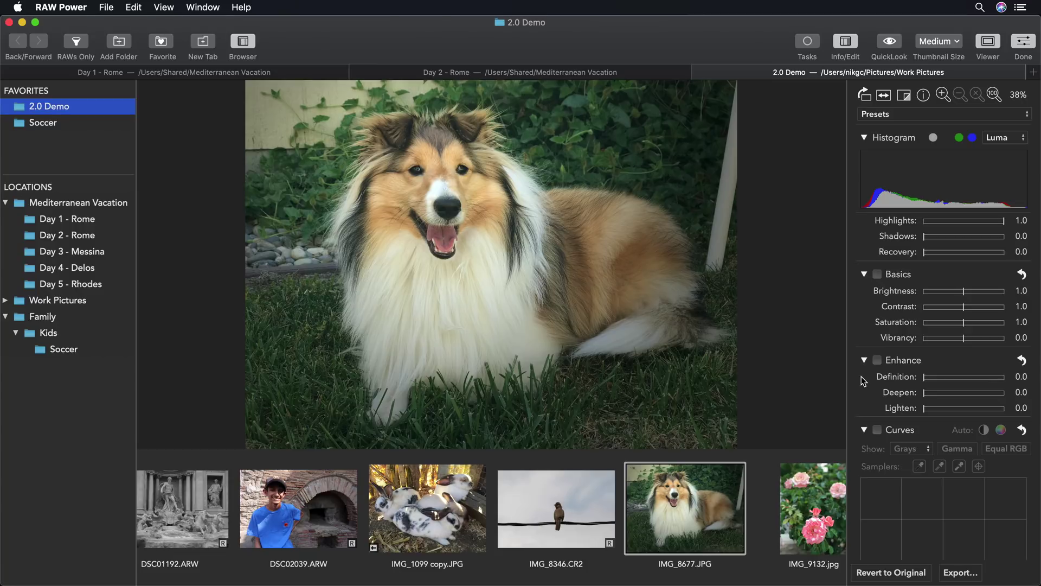
{"action": "left_click_drag", "start_coordinate": [925, 378], "coordinate": [959, 383]}
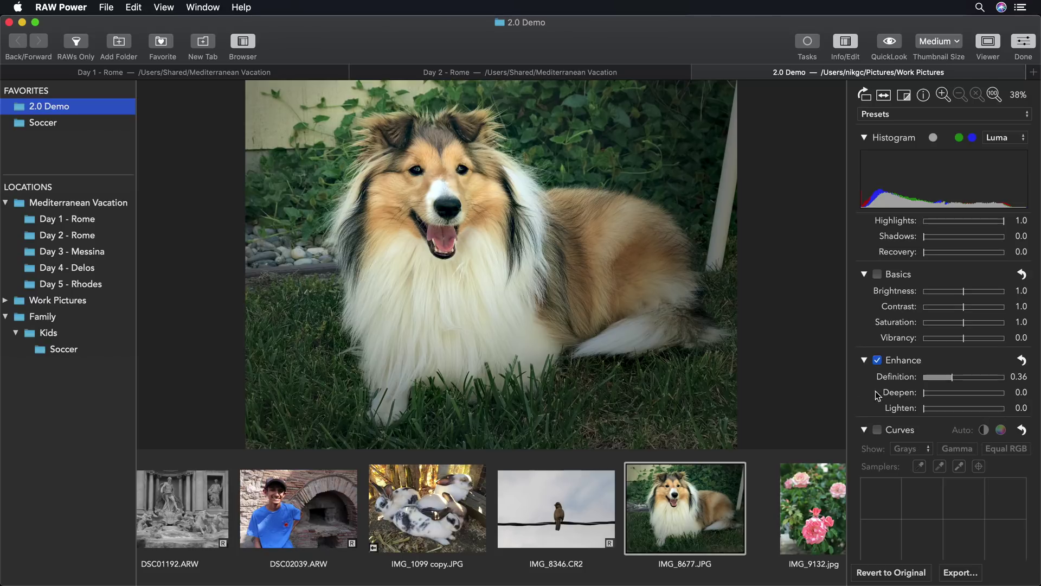
{"action": "left_click_drag", "start_coordinate": [927, 393], "coordinate": [946, 398]}
- On IMG_1099 copy.JPG, try raising Shadows then reset it to 0, and push Enhance Lighten to 1.0
{"action": "left_click", "coordinate": [675, 522]}
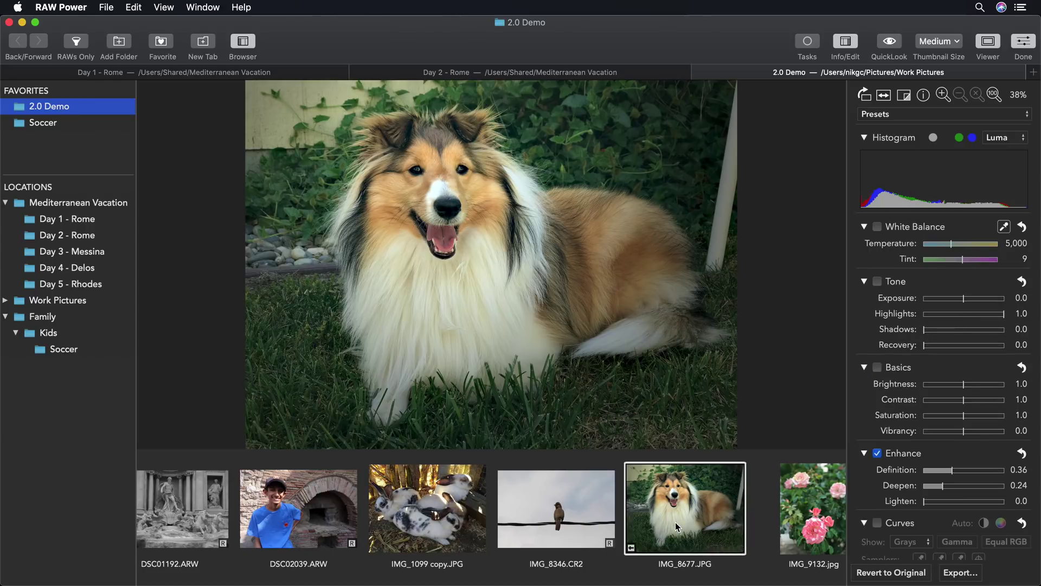
{"action": "left_click", "coordinate": [421, 513]}
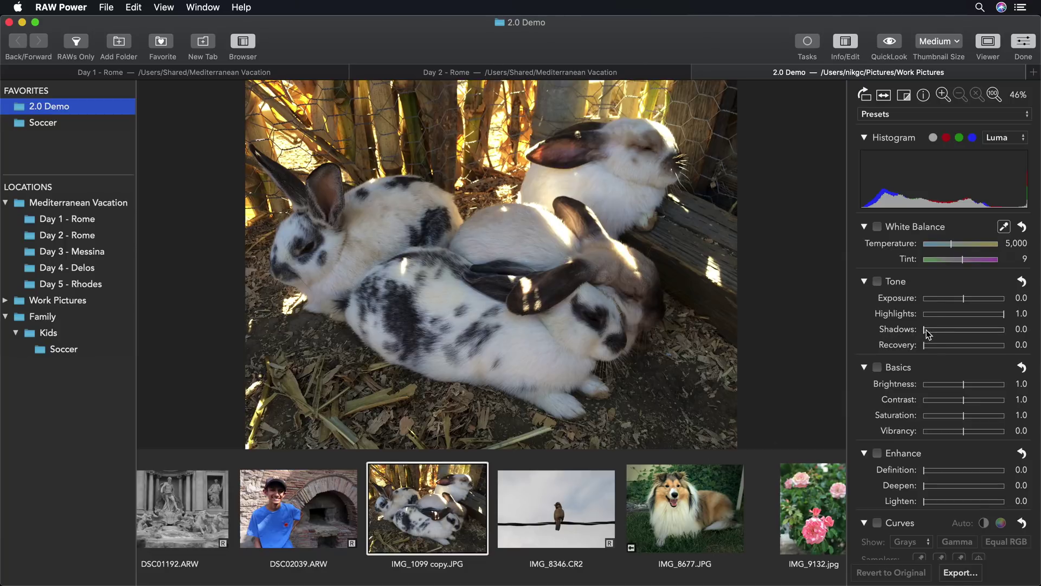
{"action": "left_click_drag", "start_coordinate": [927, 331], "coordinate": [1029, 334]}
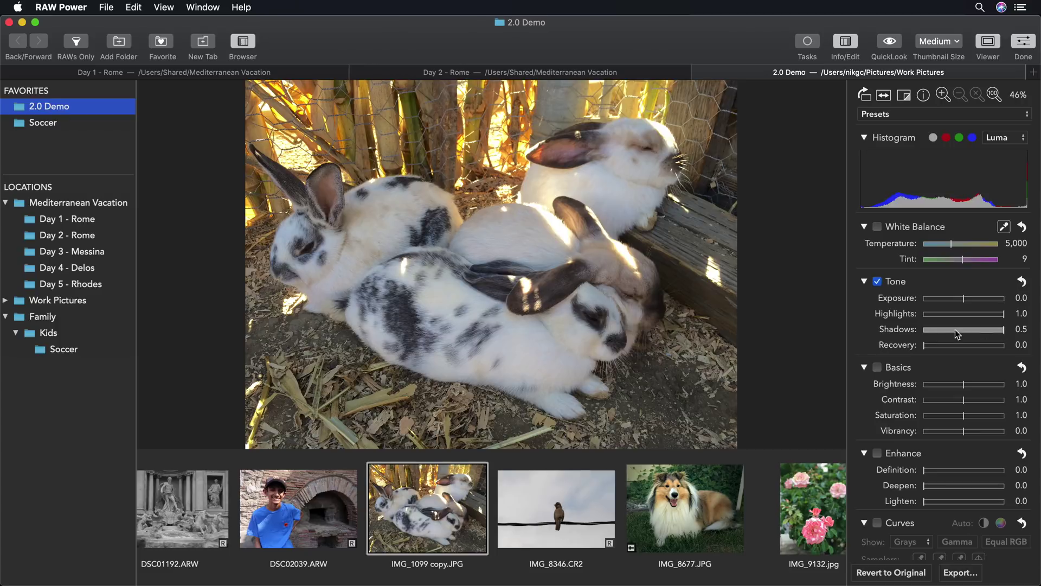
{"action": "left_click", "coordinate": [1015, 330]}
{"action": "double_click", "coordinate": [1016, 332]}
{"action": "scroll", "coordinate": [864, 339], "scroll_direction": "down", "scroll_amount": 5}
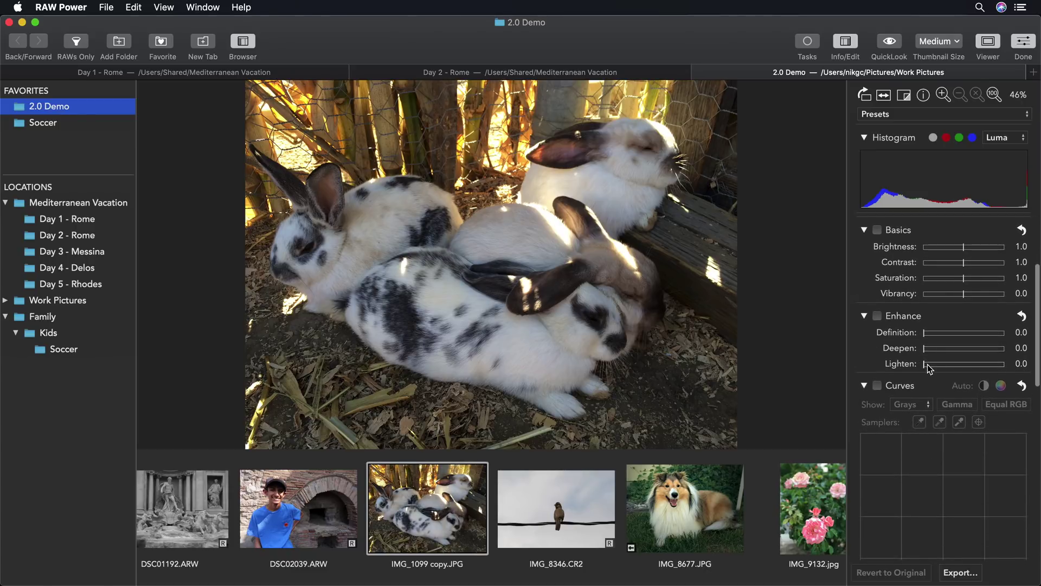
{"action": "left_click_drag", "start_coordinate": [928, 364], "coordinate": [1034, 365]}
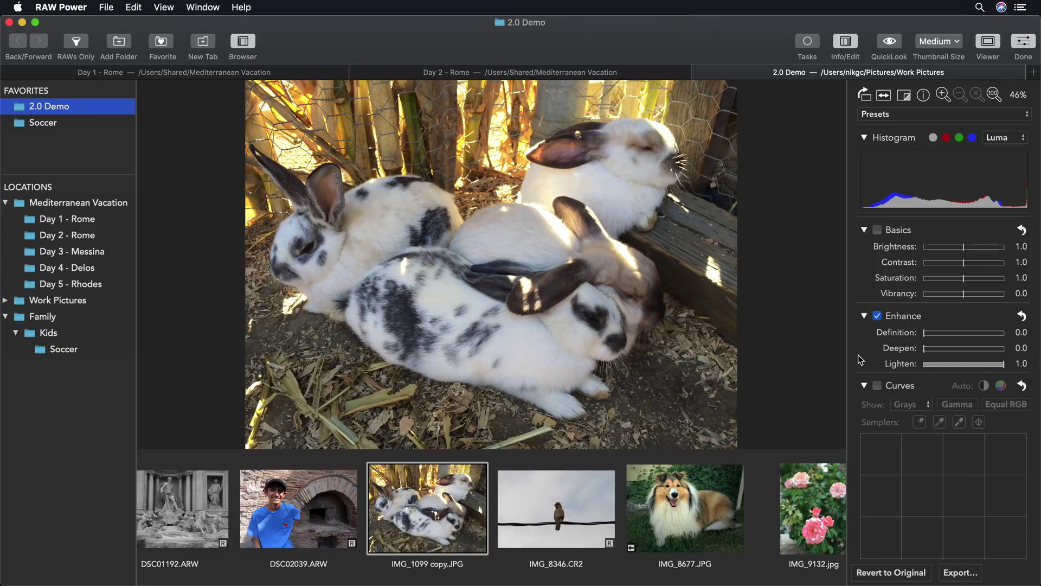
- Scroll down the rabbits photo's adjustments panel to review the remaining settings
{"action": "scroll", "coordinate": [858, 355], "scroll_direction": "down", "scroll_amount": 10}
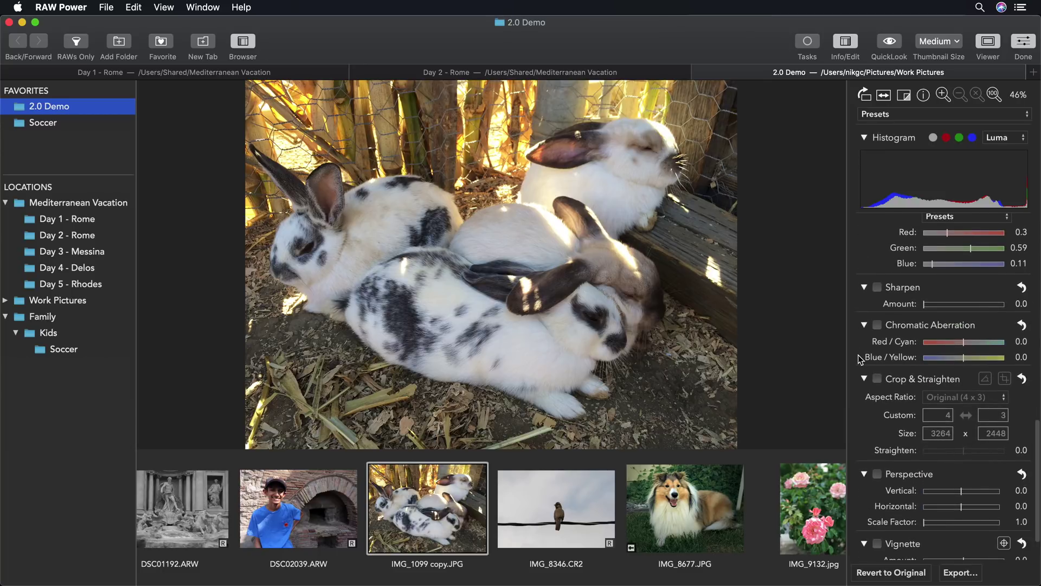
{"action": "scroll", "coordinate": [859, 358], "scroll_direction": "down", "scroll_amount": 1}
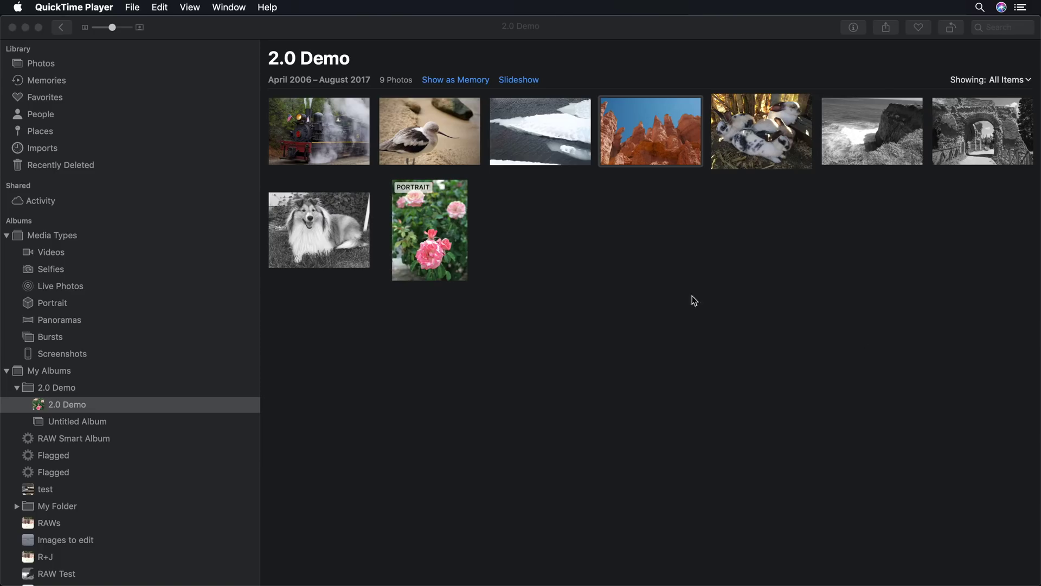
- View the hoodoo canyon photo, 4 of 9 in 2.0 Demo, full size
{"action": "double_click", "coordinate": [649, 134]}
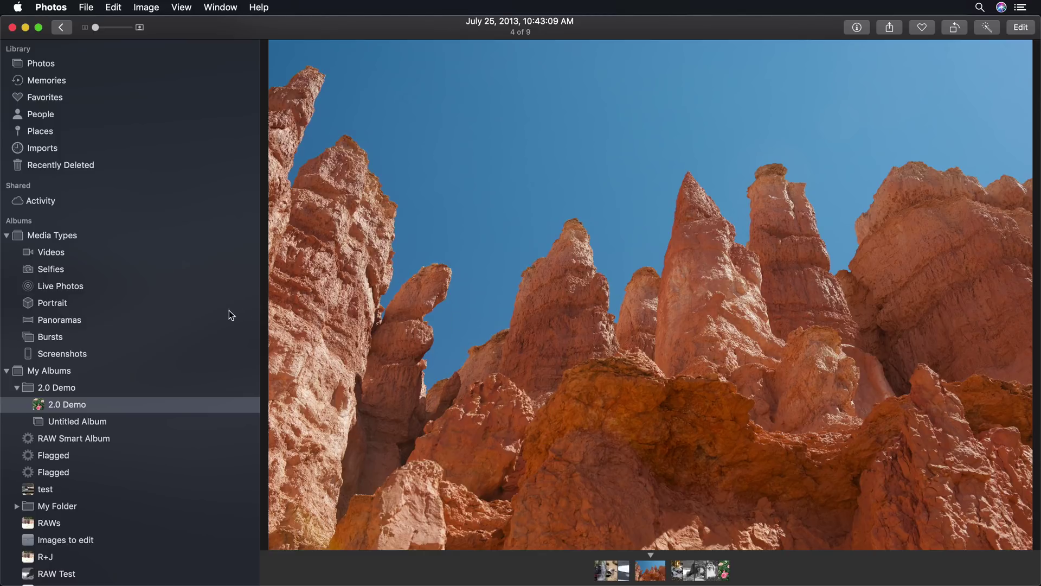
- Edit the hoodoo photo in the RAW Power extension from Photos' Extensions menu
{"action": "left_click", "coordinate": [1022, 28]}
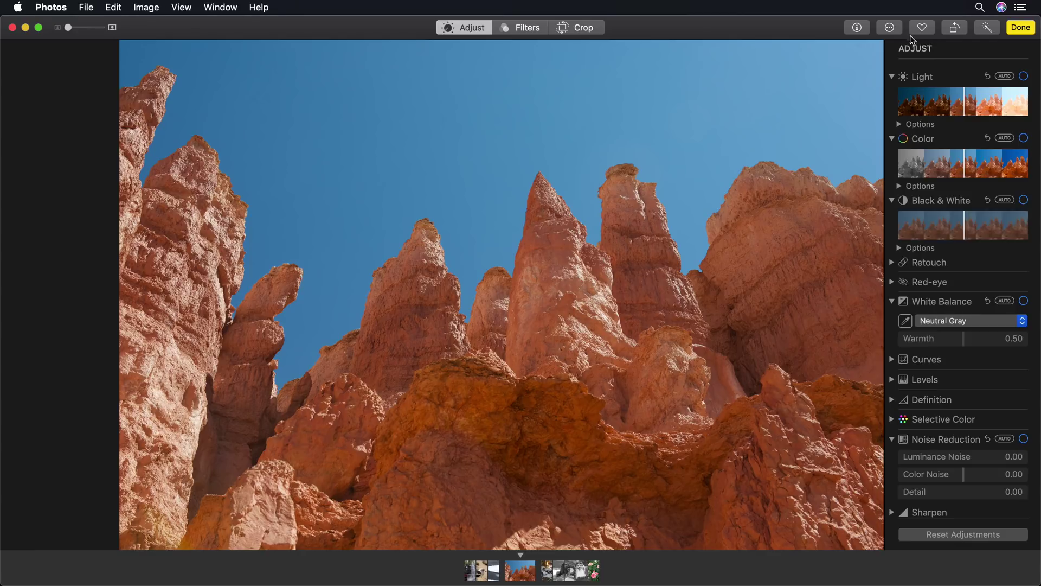
{"action": "left_click", "coordinate": [891, 28]}
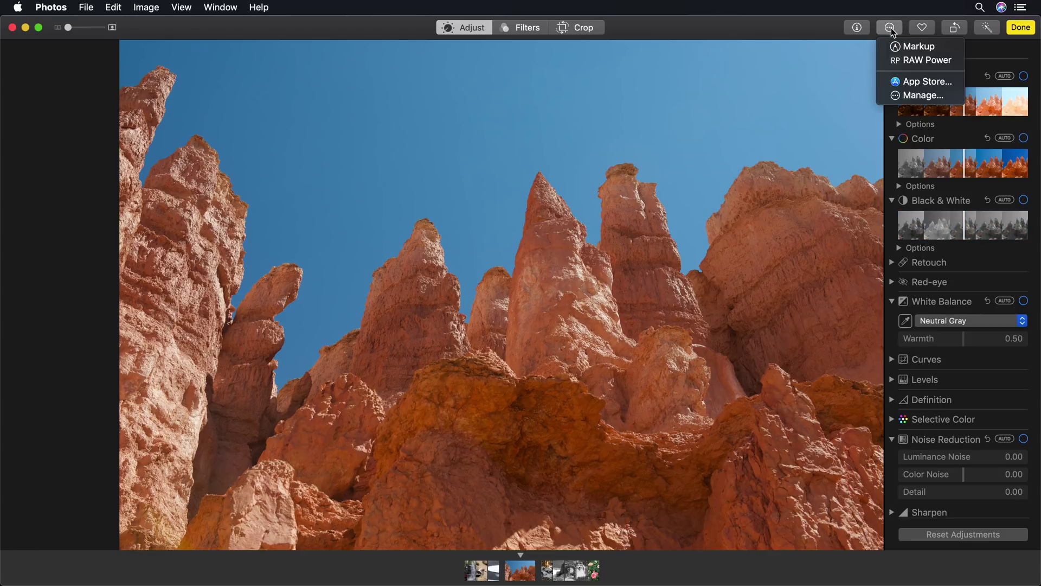
{"action": "left_click", "coordinate": [913, 63]}
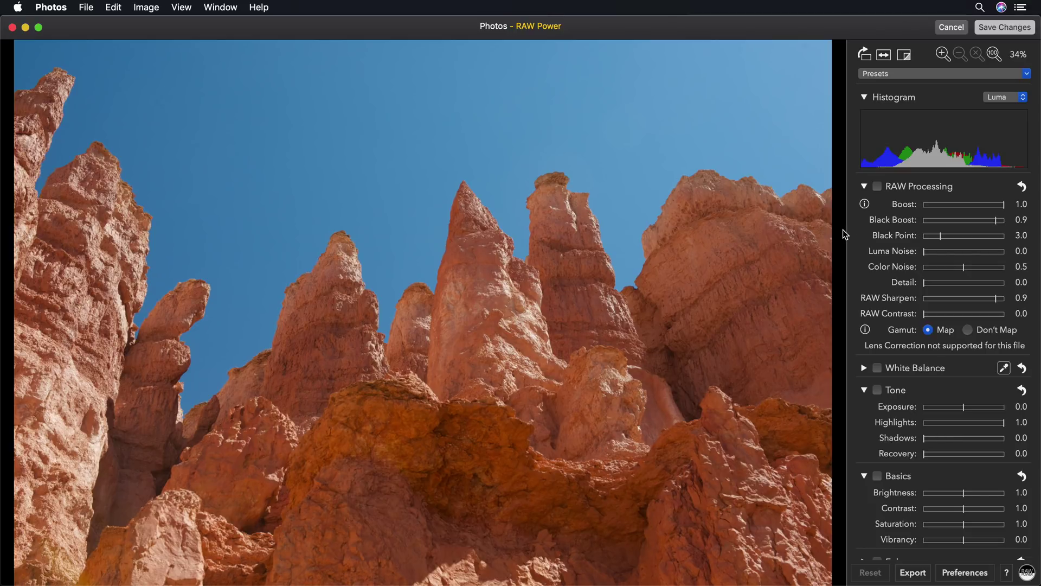
- Set the Perspective Vertical correction to 14.9 so the canyon spires stand upright
{"action": "scroll", "coordinate": [855, 233], "scroll_direction": "down", "scroll_amount": 10}
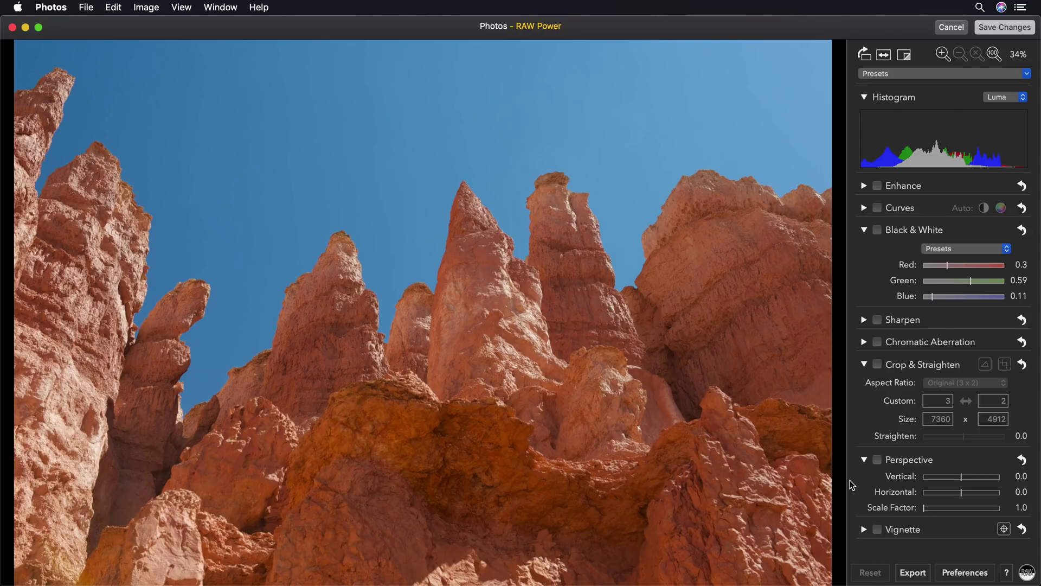
{"action": "left_click_drag", "start_coordinate": [964, 481], "coordinate": [985, 482]}
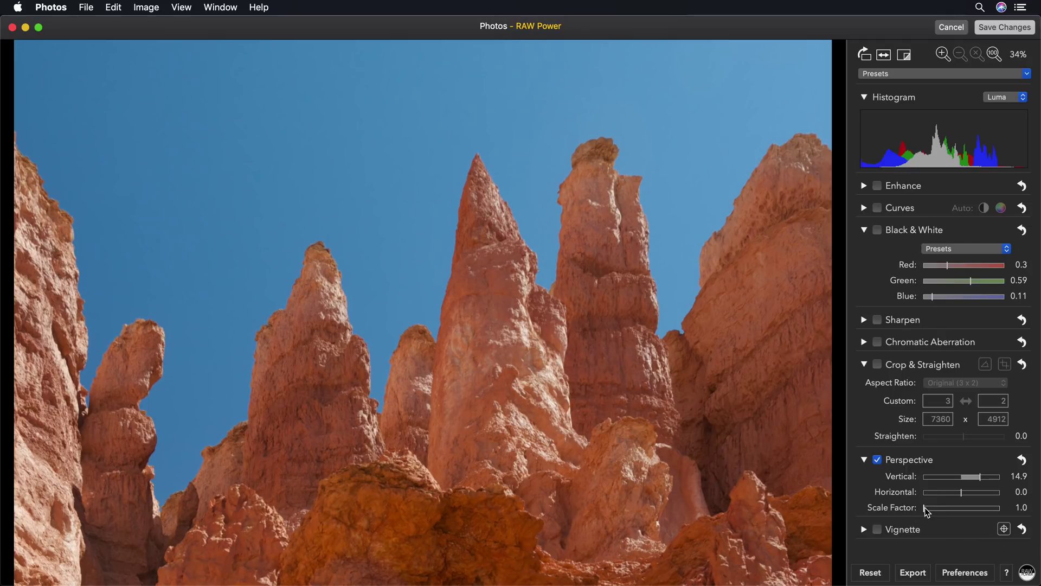
- Set Scale Factor to 1.5 and start an Unconstrained crop of the canyon photo
{"action": "left_click_drag", "start_coordinate": [926, 511], "coordinate": [963, 511]}
{"action": "left_click", "coordinate": [877, 363]}
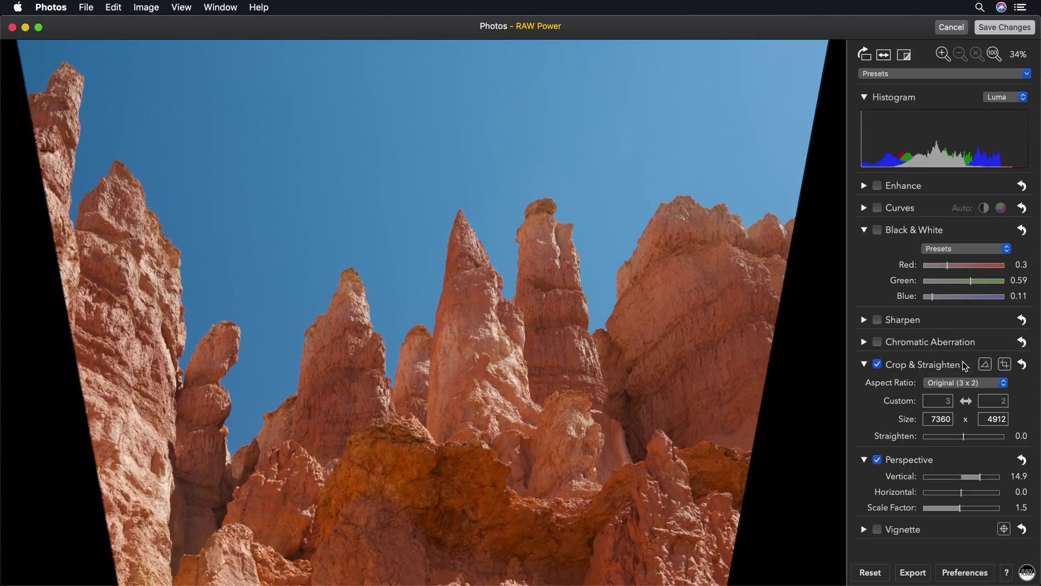
{"action": "left_click", "coordinate": [1005, 364]}
{"action": "left_click", "coordinate": [963, 383]}
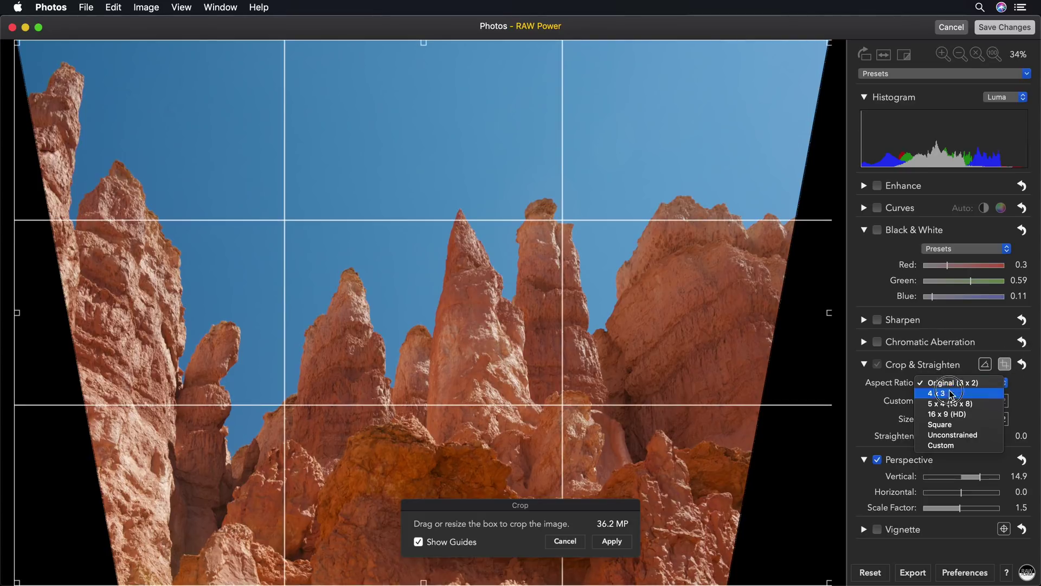
{"action": "left_click", "coordinate": [953, 434]}
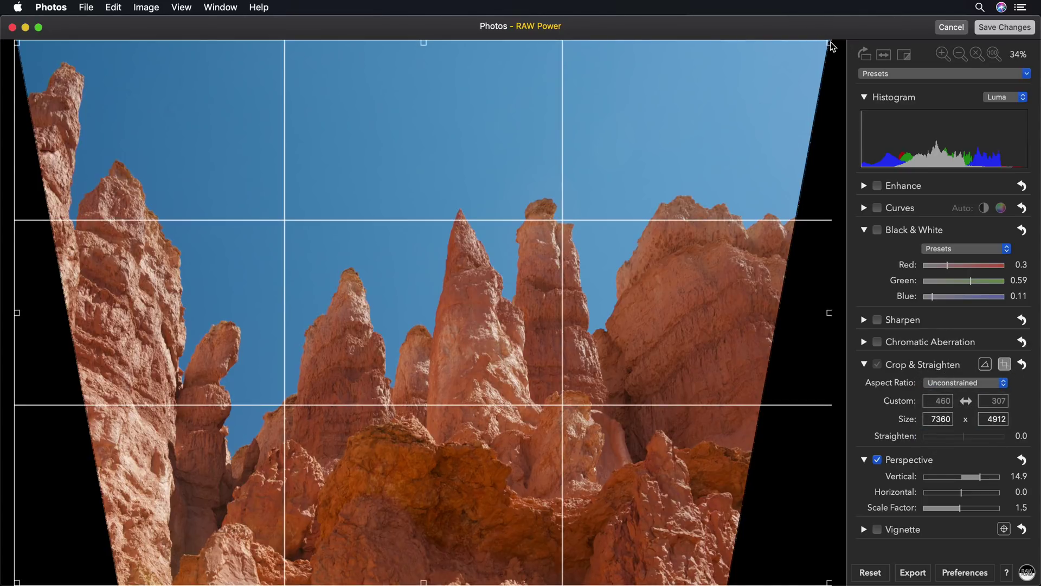
- Crop out the black wedges to 5437 x 4715, apply, and save the changes
{"action": "left_click_drag", "start_coordinate": [831, 47], "coordinate": [618, 60]}
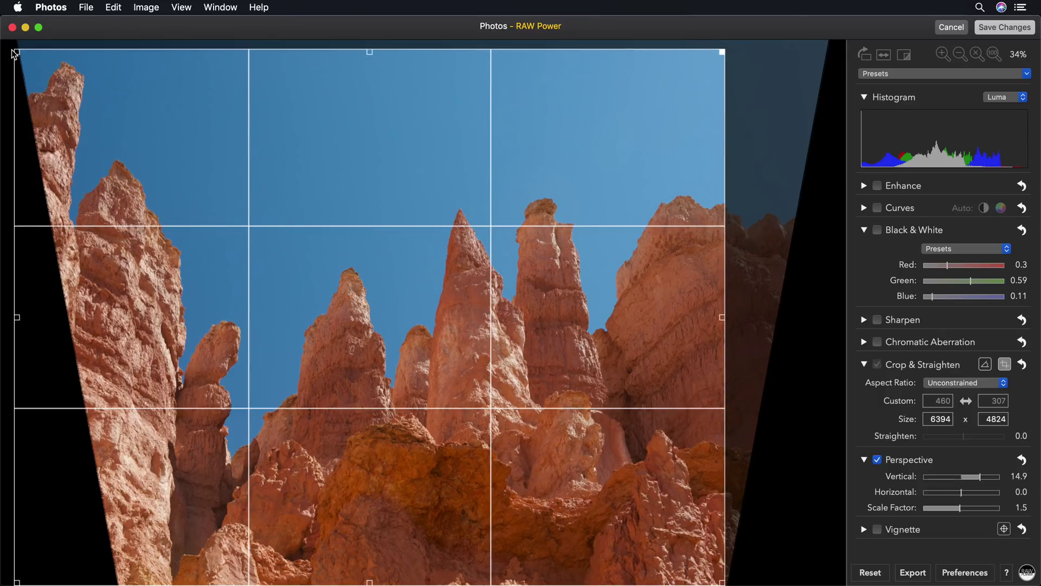
{"action": "left_click_drag", "start_coordinate": [15, 53], "coordinate": [232, 78]}
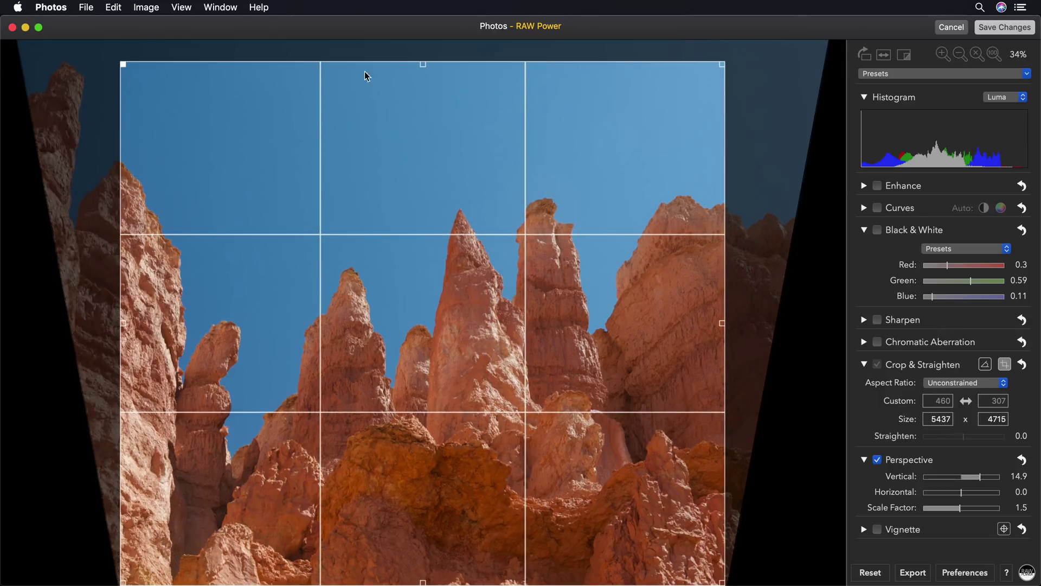
{"action": "left_click", "coordinate": [1005, 364]}
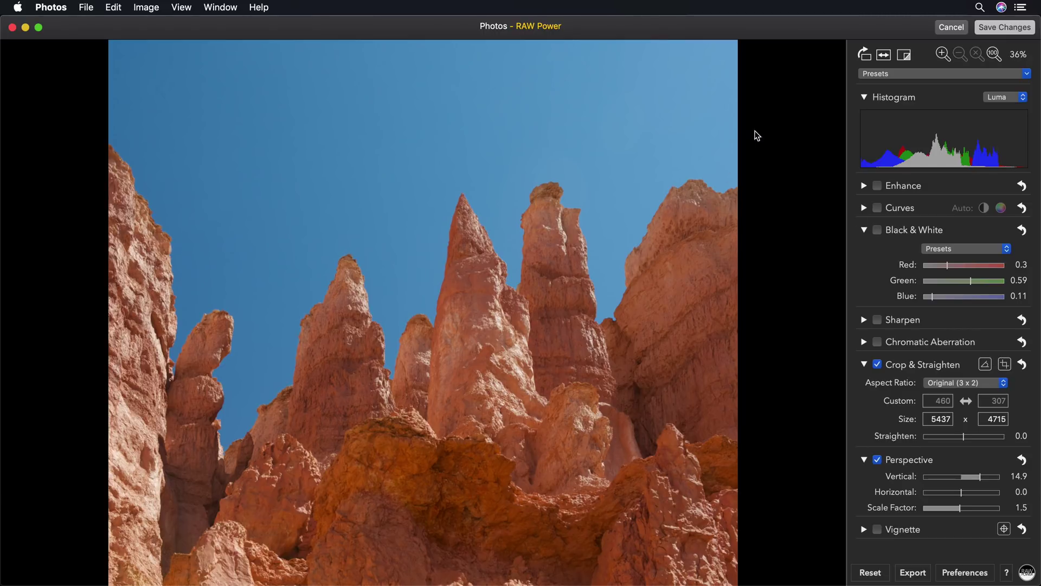
{"action": "left_click", "coordinate": [991, 30]}
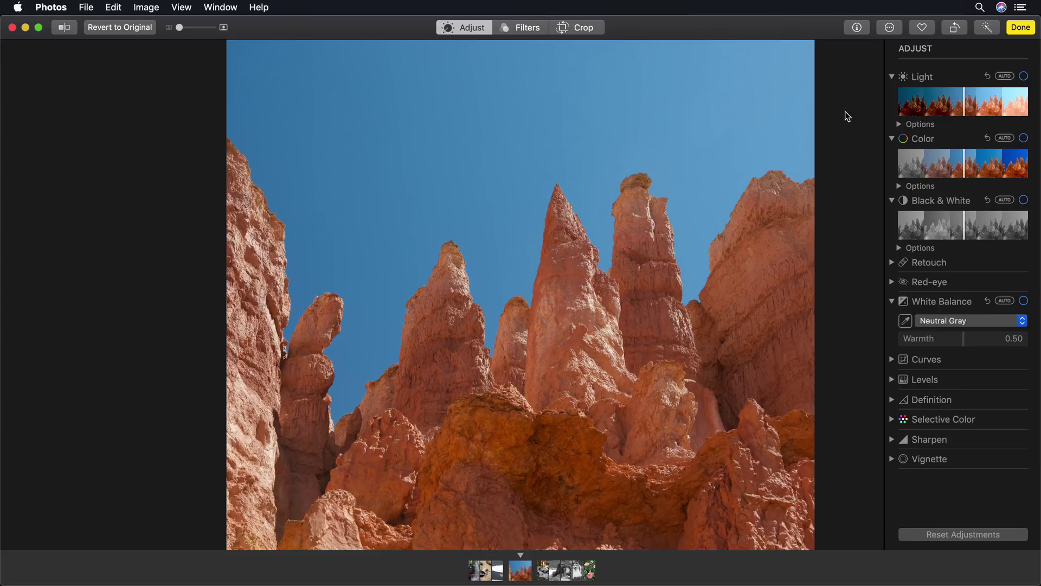
- Switch back to the standalone RAW Power app showing the rabbits photo IMG_1099 copy.JPG
{"action": "key", "text": "super+Tab"}
{"action": "key", "text": "super+Tab"}
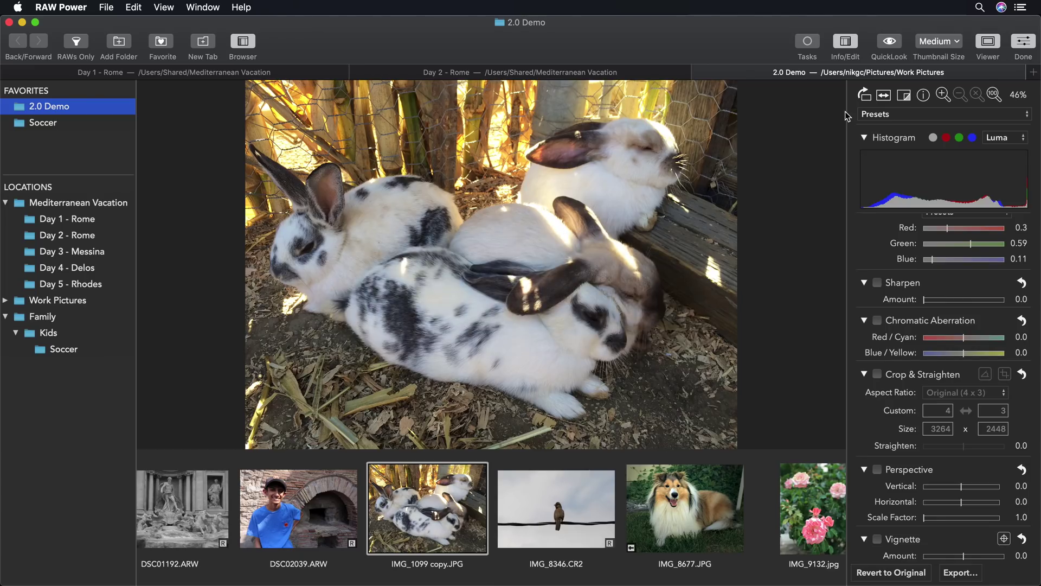